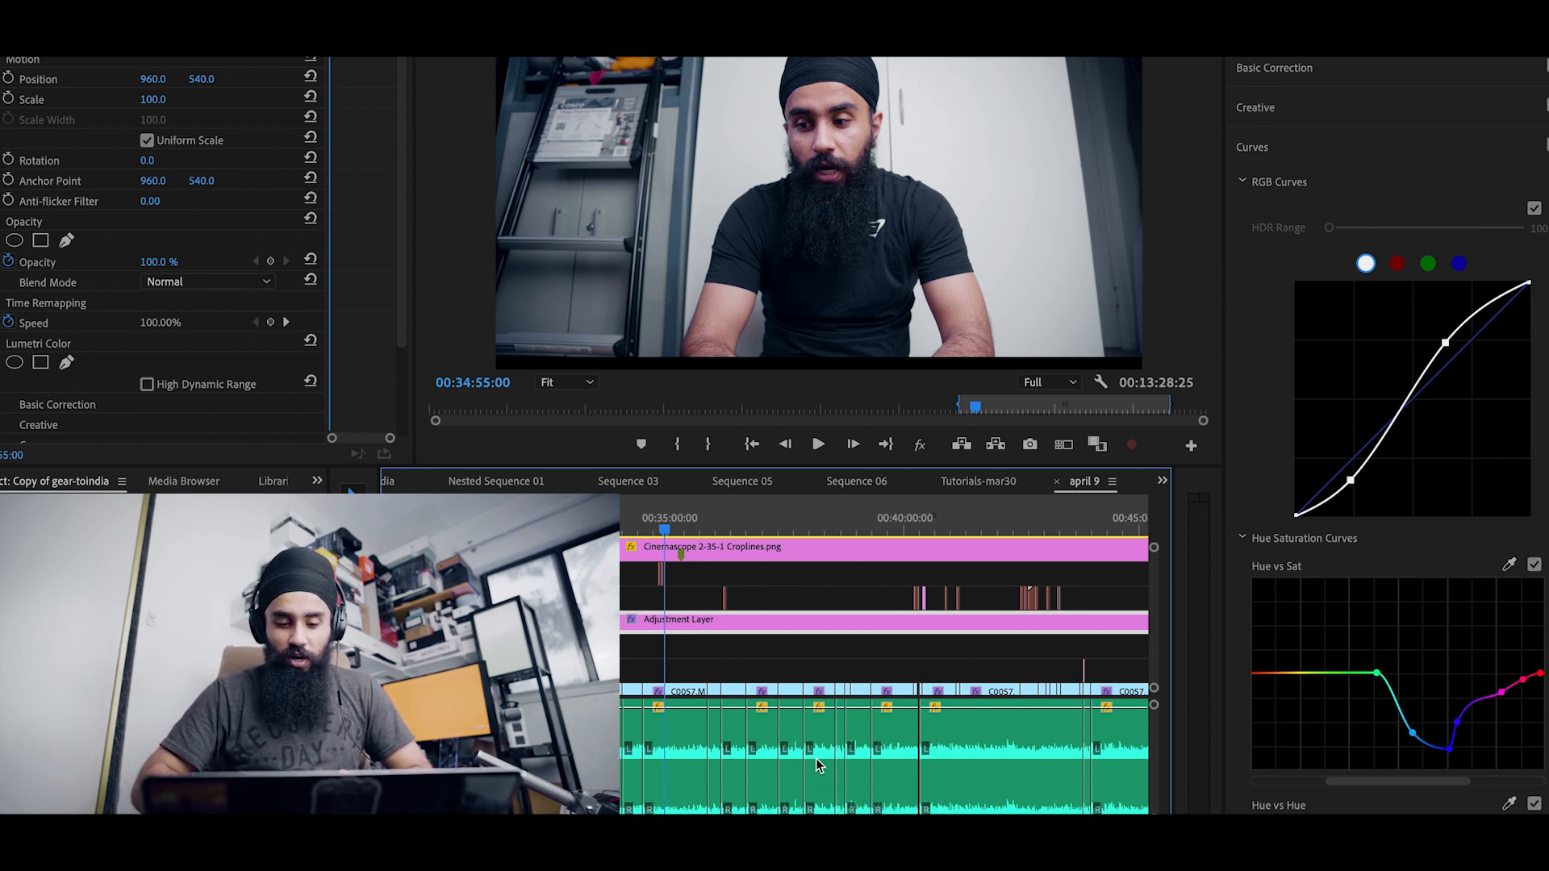
# Step: Toggle the adjustment layer track's visibility off and back on to compare the footage with and without the grade
pyautogui.scroll(-5, 815, 758)
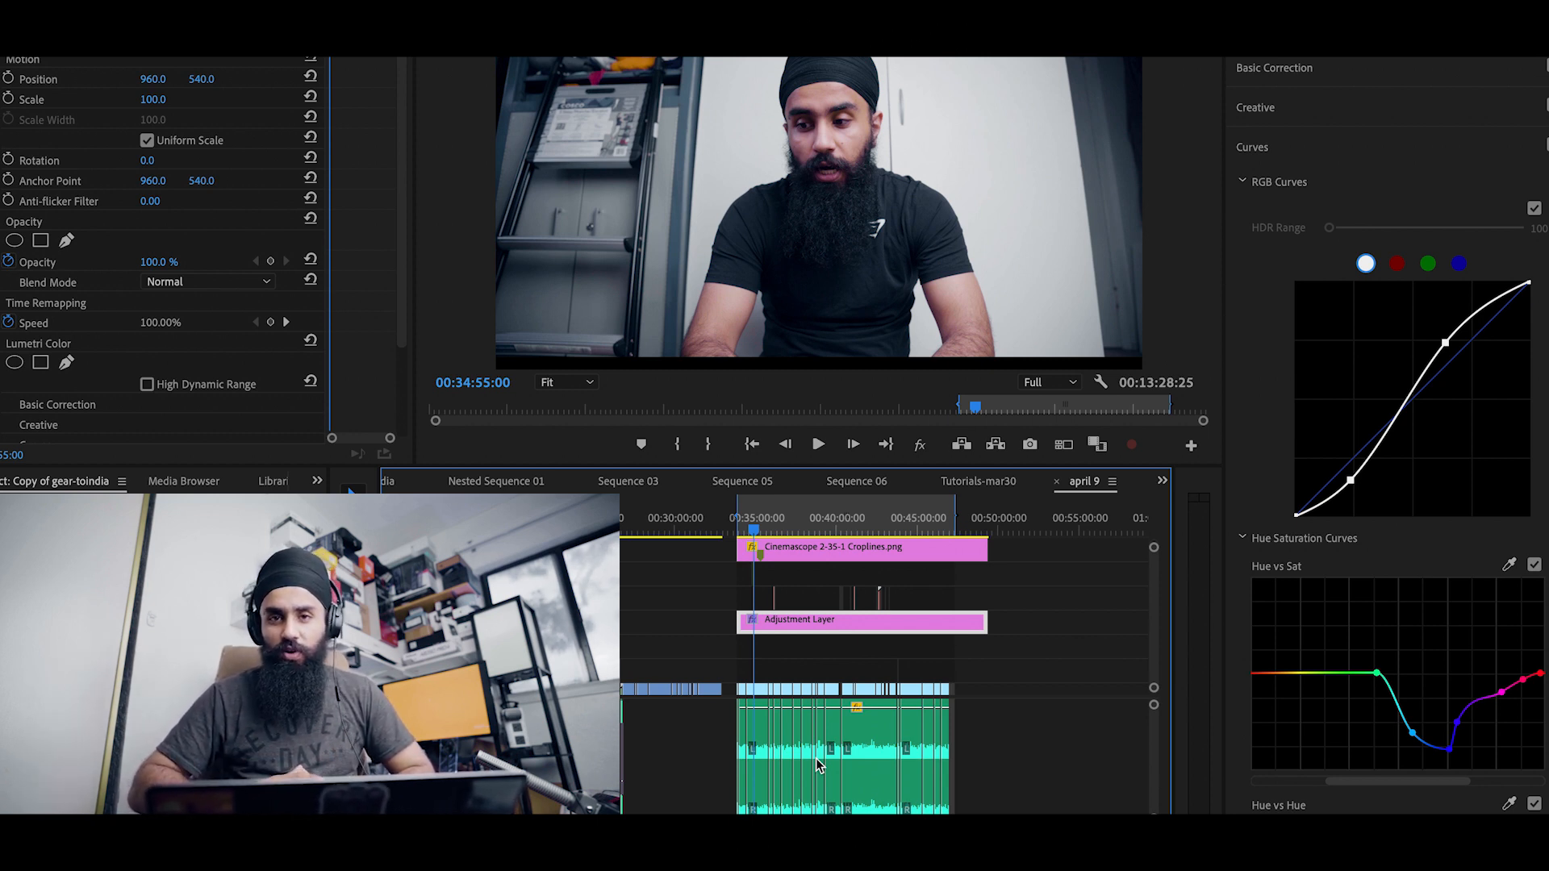
pyautogui.scroll(3, 815, 758)
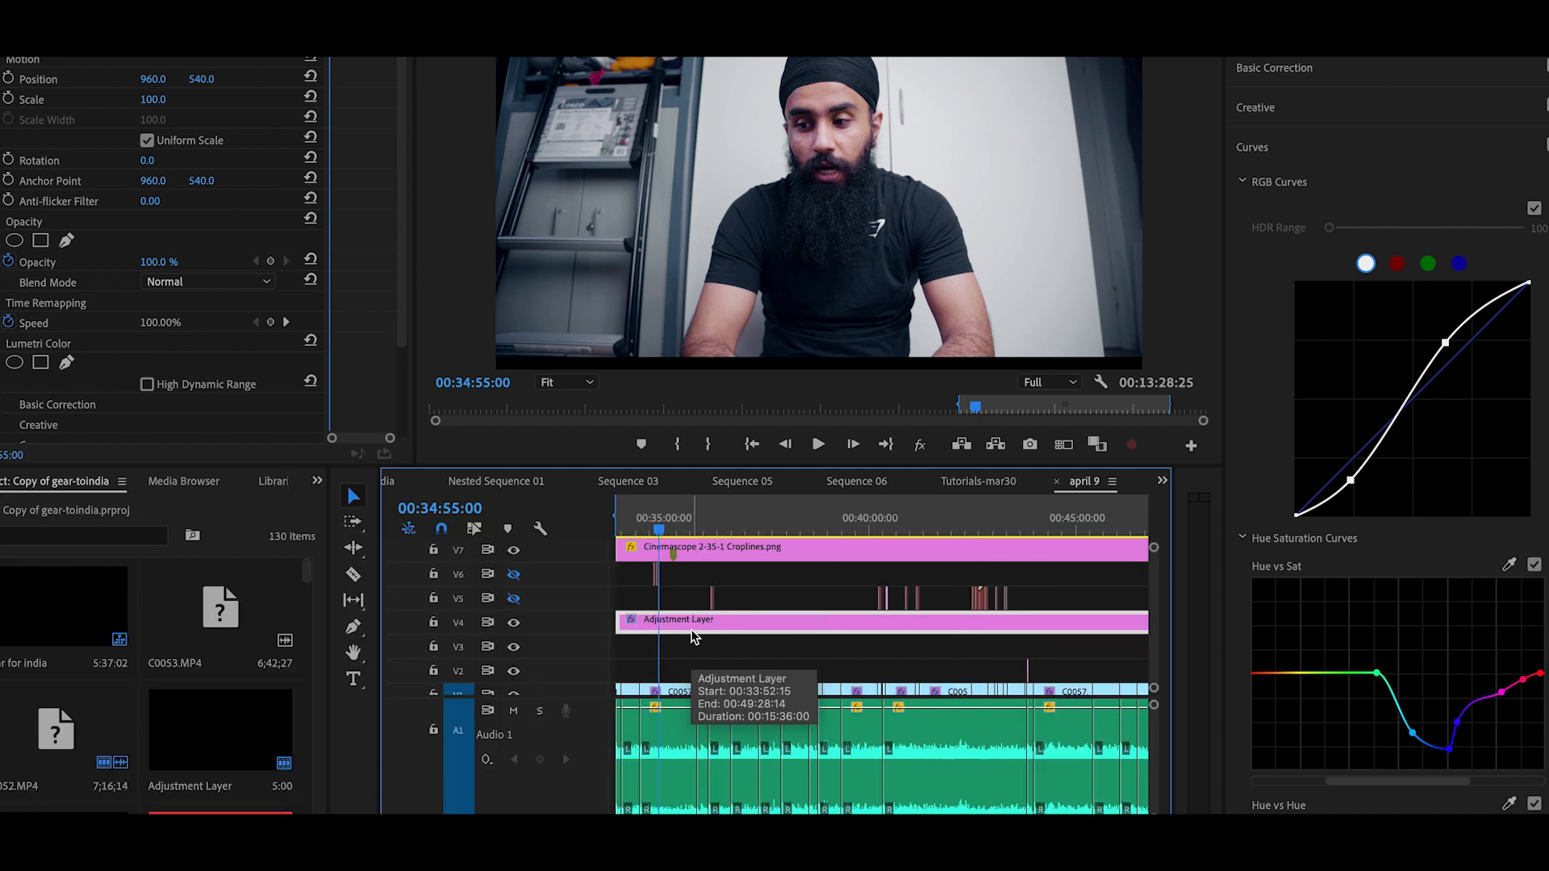
pyautogui.click(514, 623)
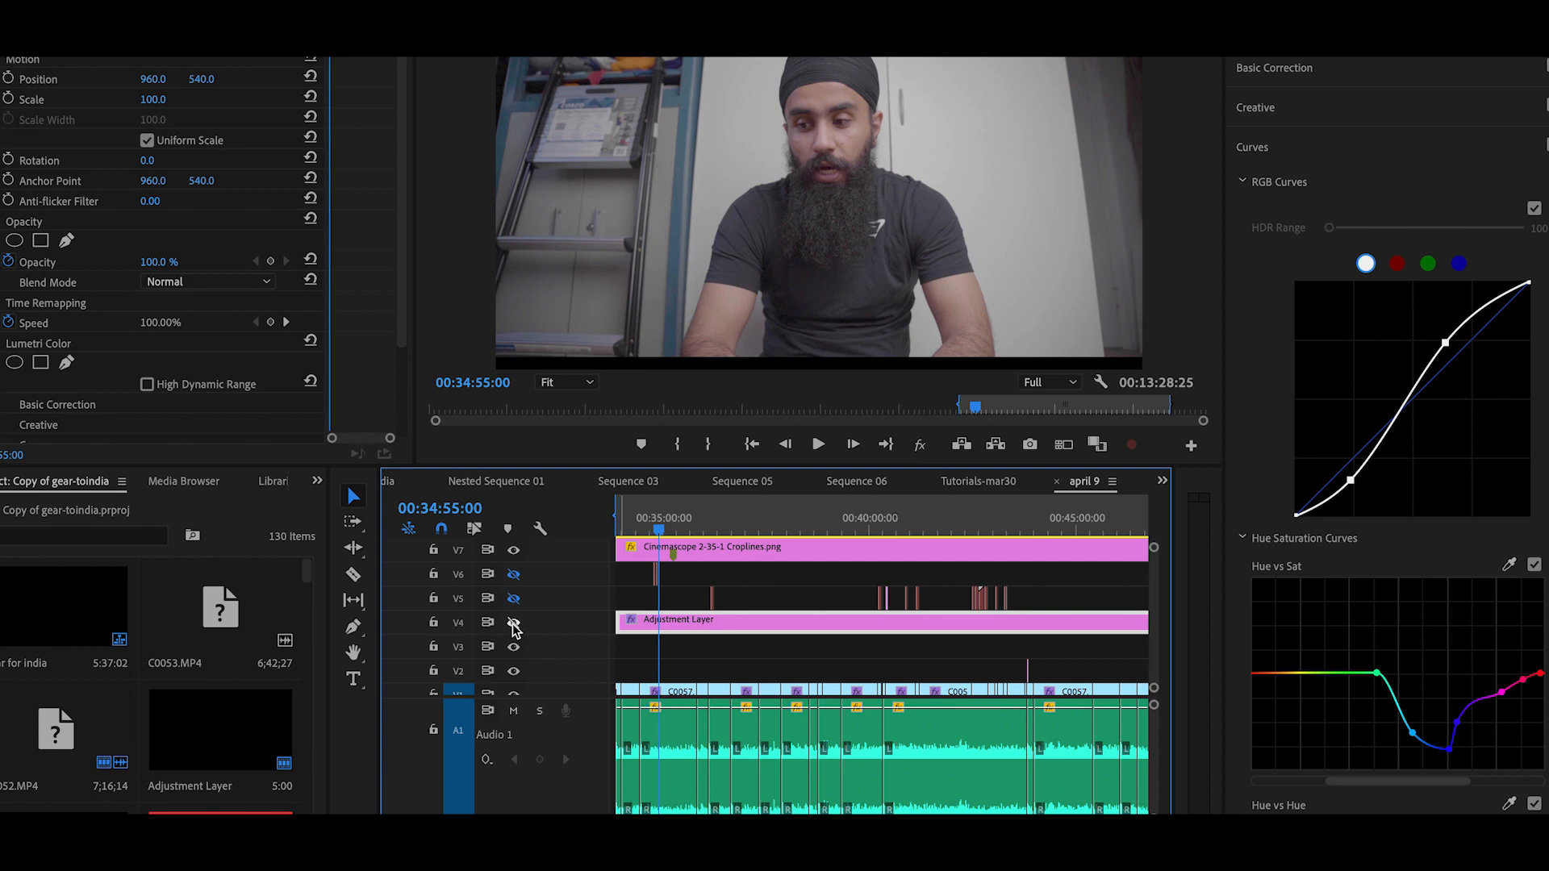
pyautogui.scroll(-1, 758, 632)
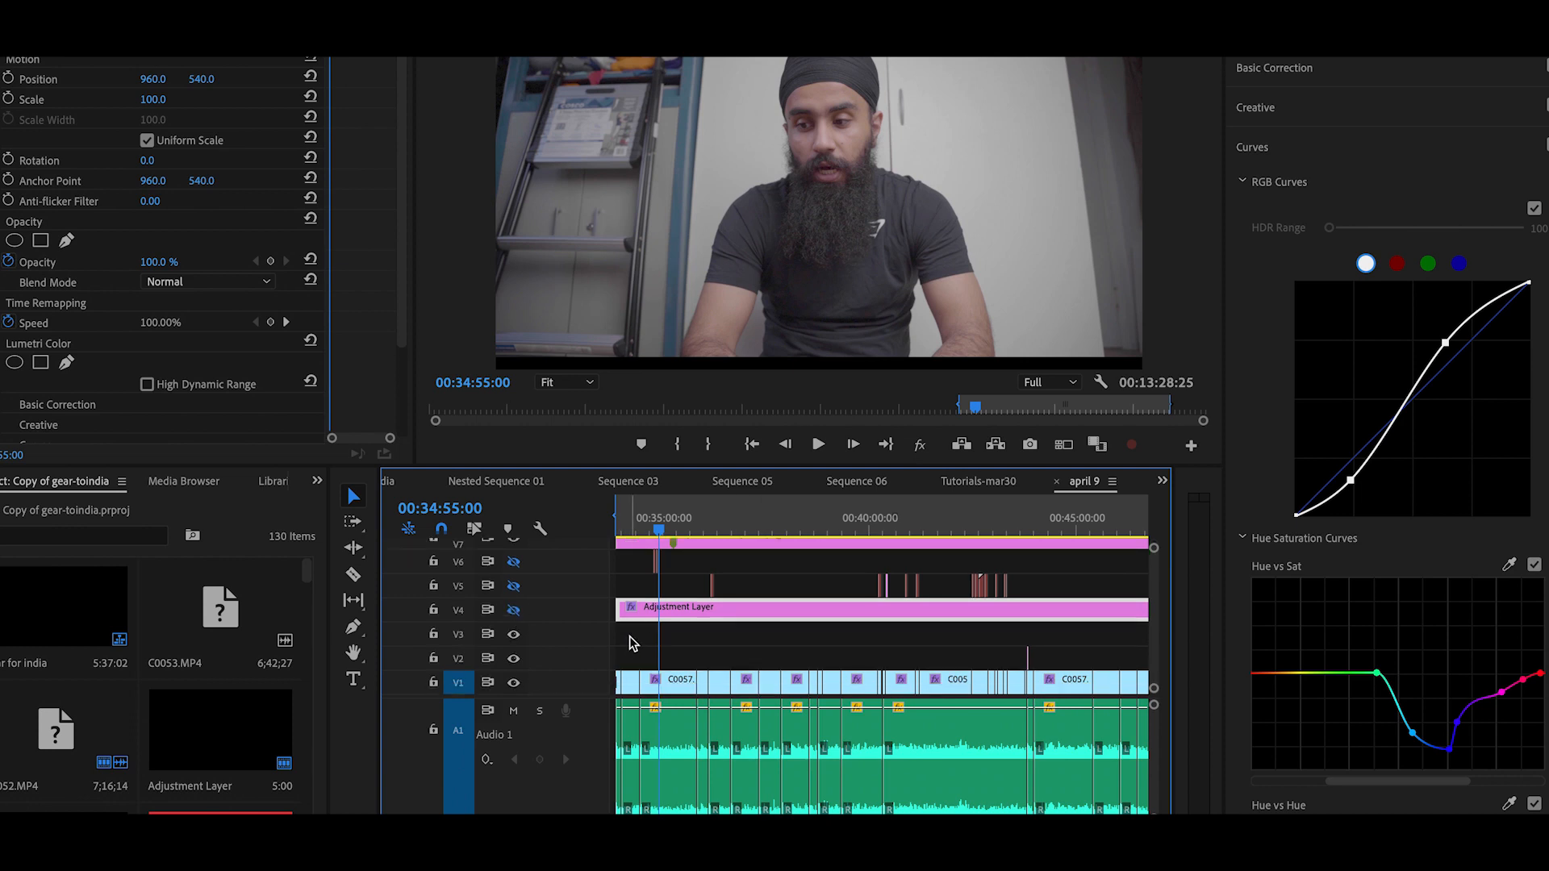
pyautogui.click(514, 611)
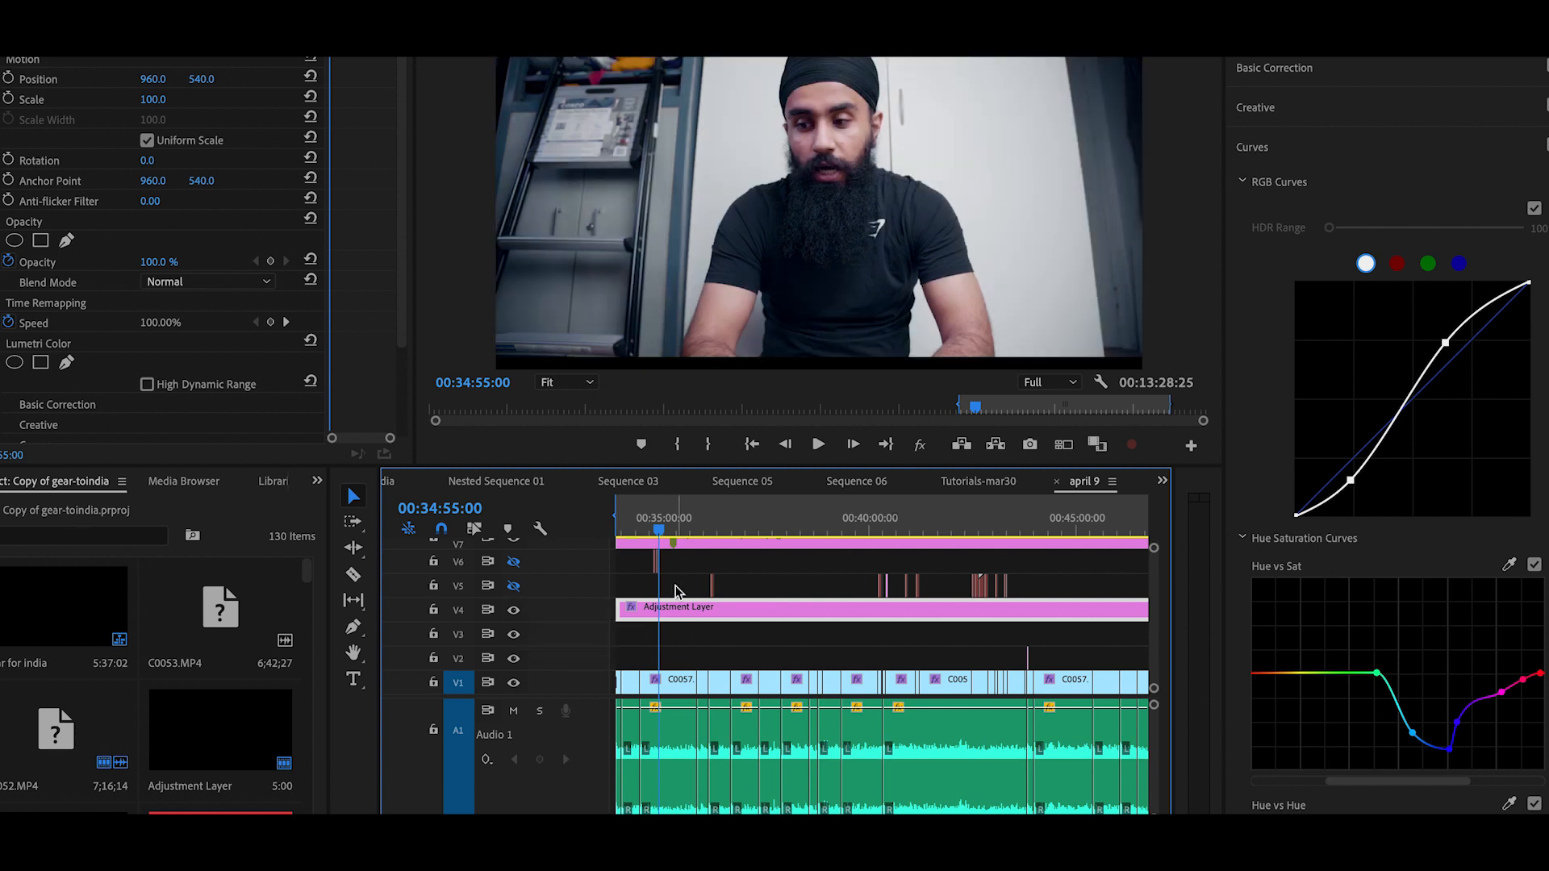
# Step: Review the adjustment layer's Lumetri Basic Correction, Creative, RGB Curves and Hue Saturation Curves settings
pyautogui.click(1398, 73)
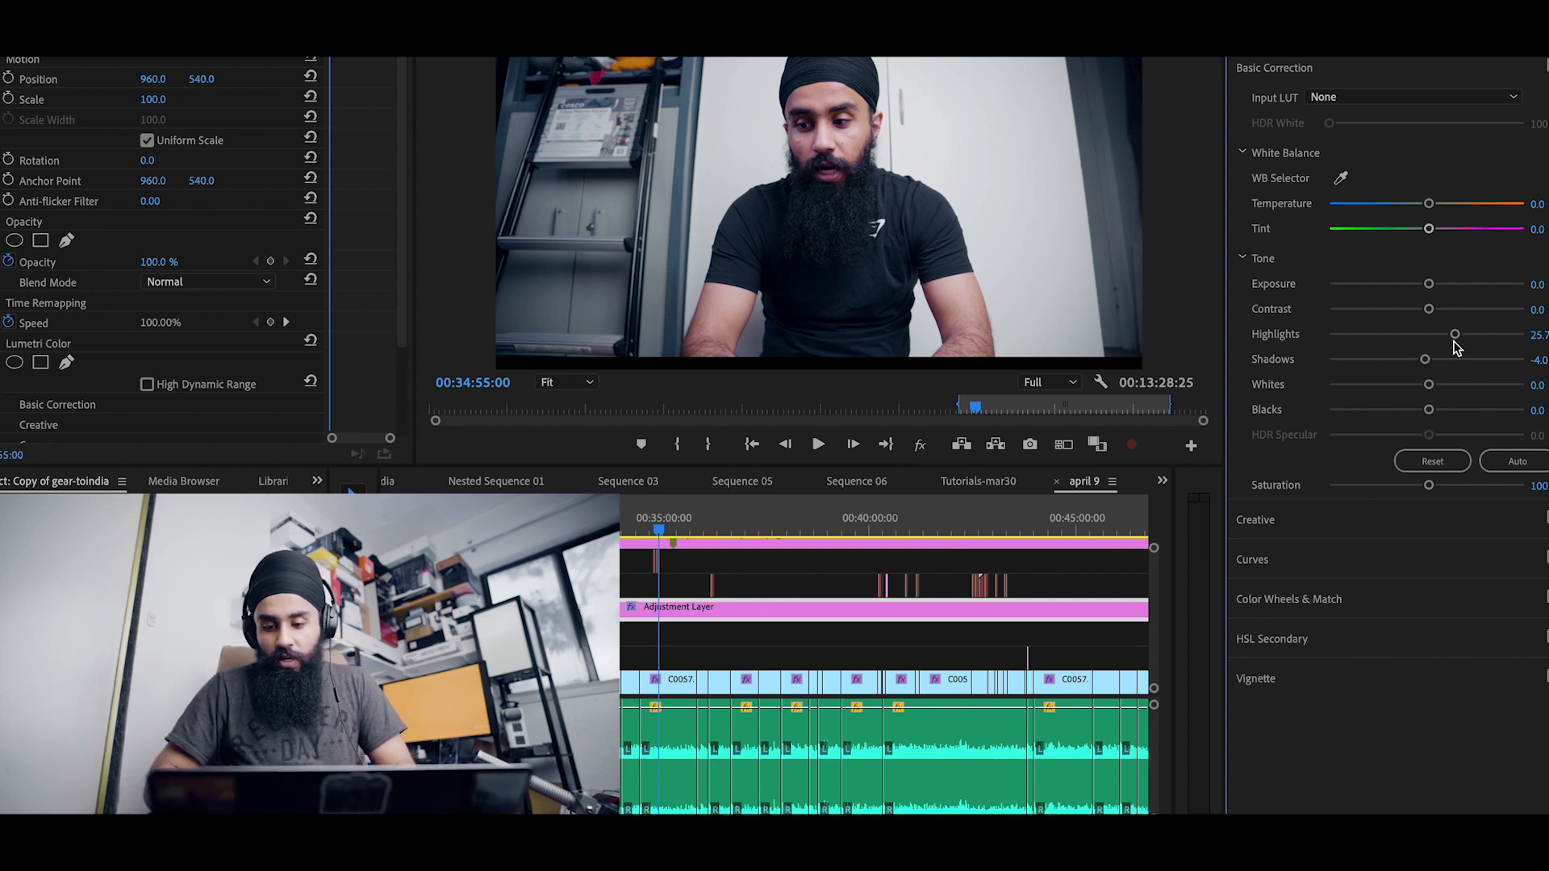
pyautogui.click(1315, 520)
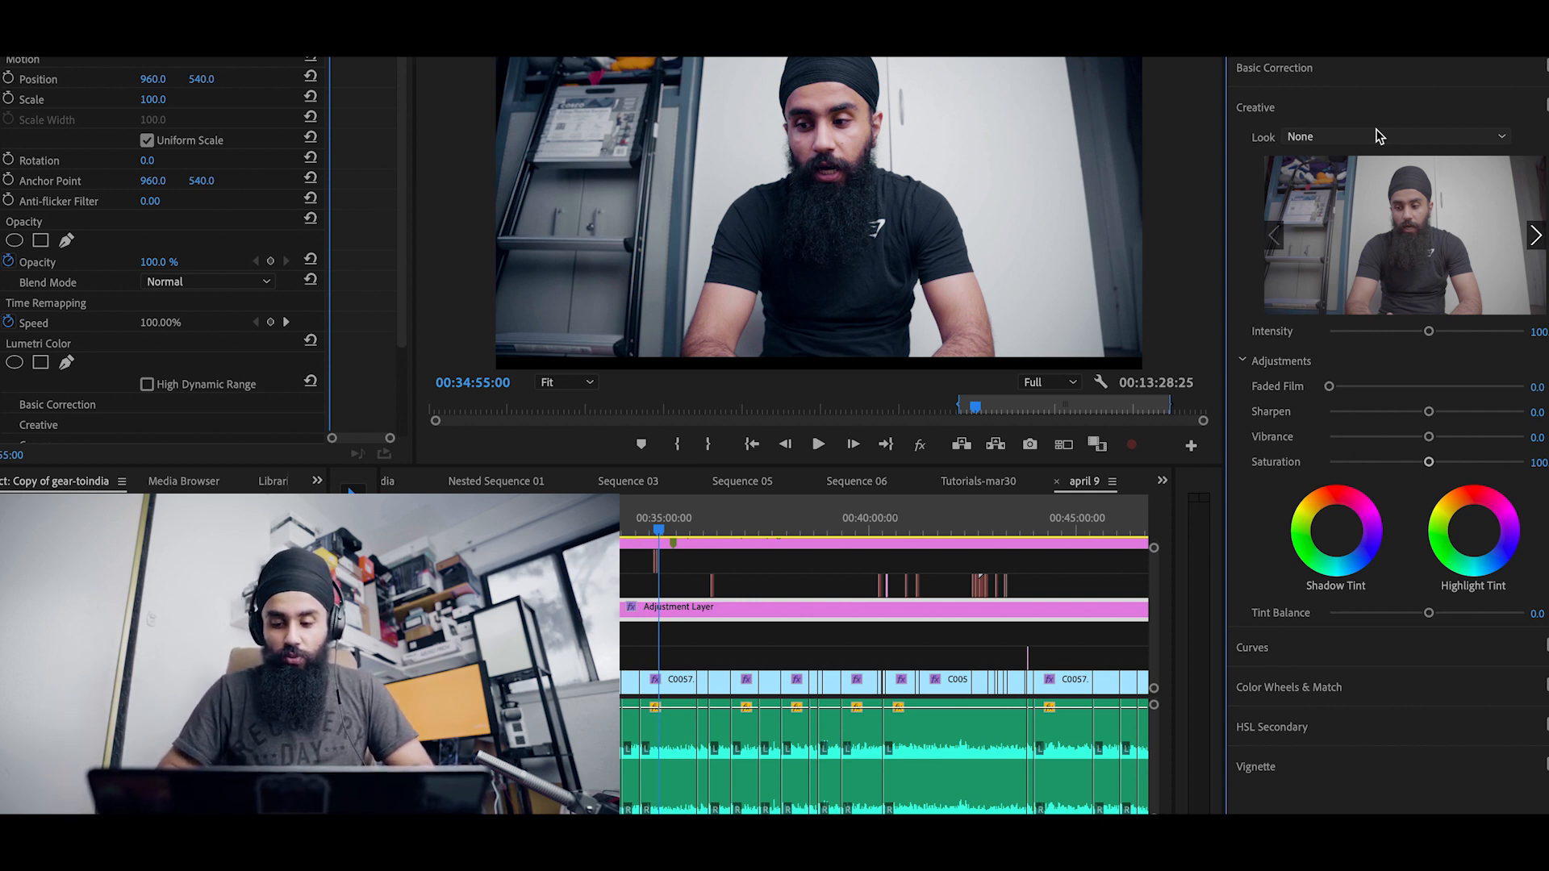
pyautogui.click(1295, 659)
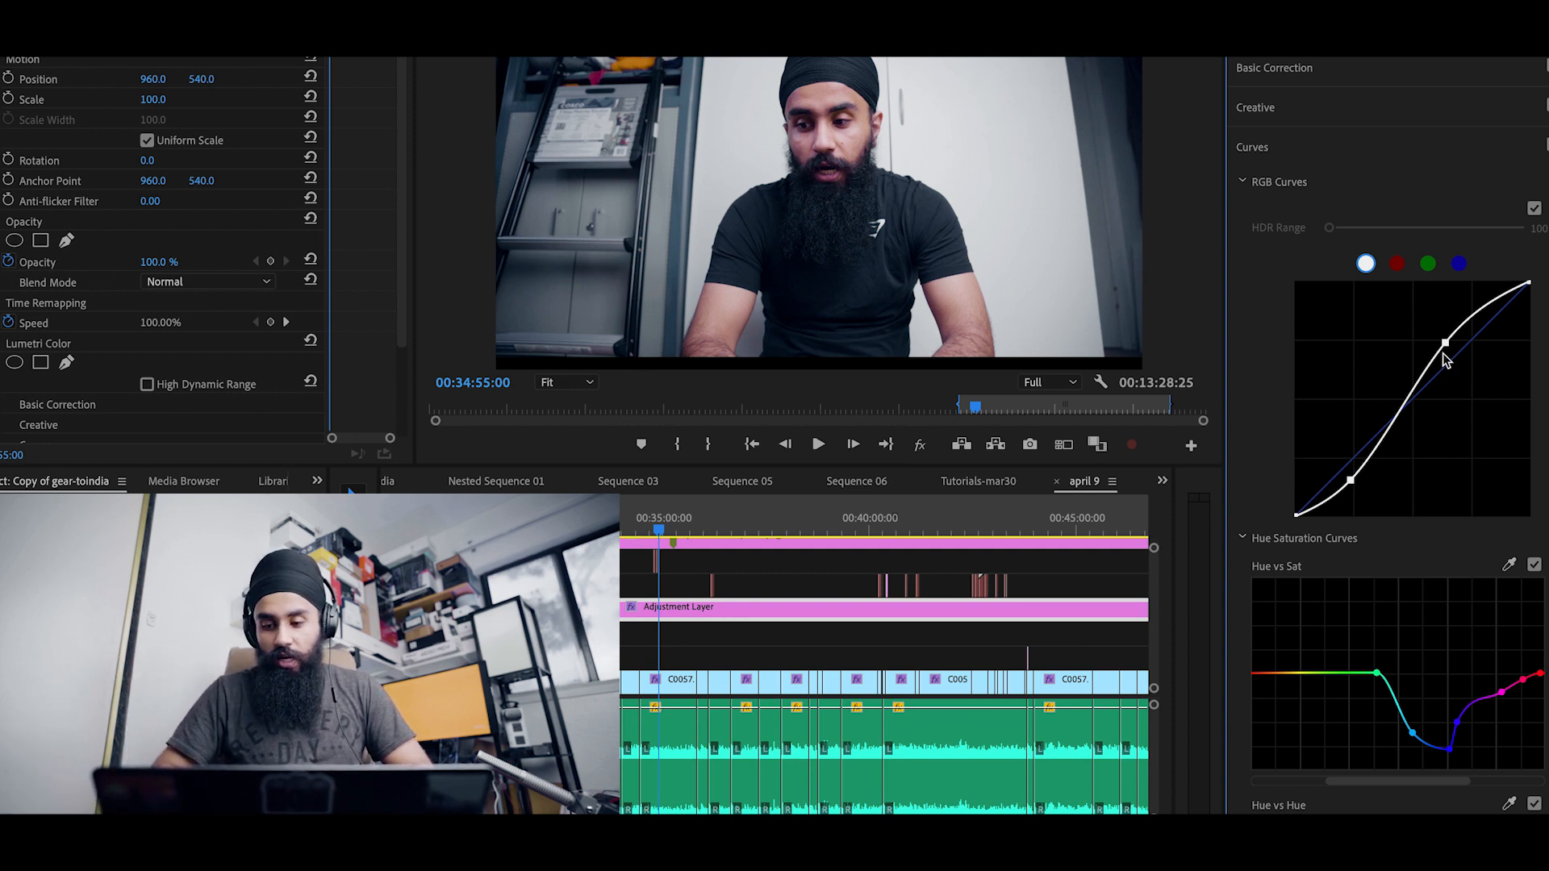
pyautogui.scroll(-6, 1446, 365)
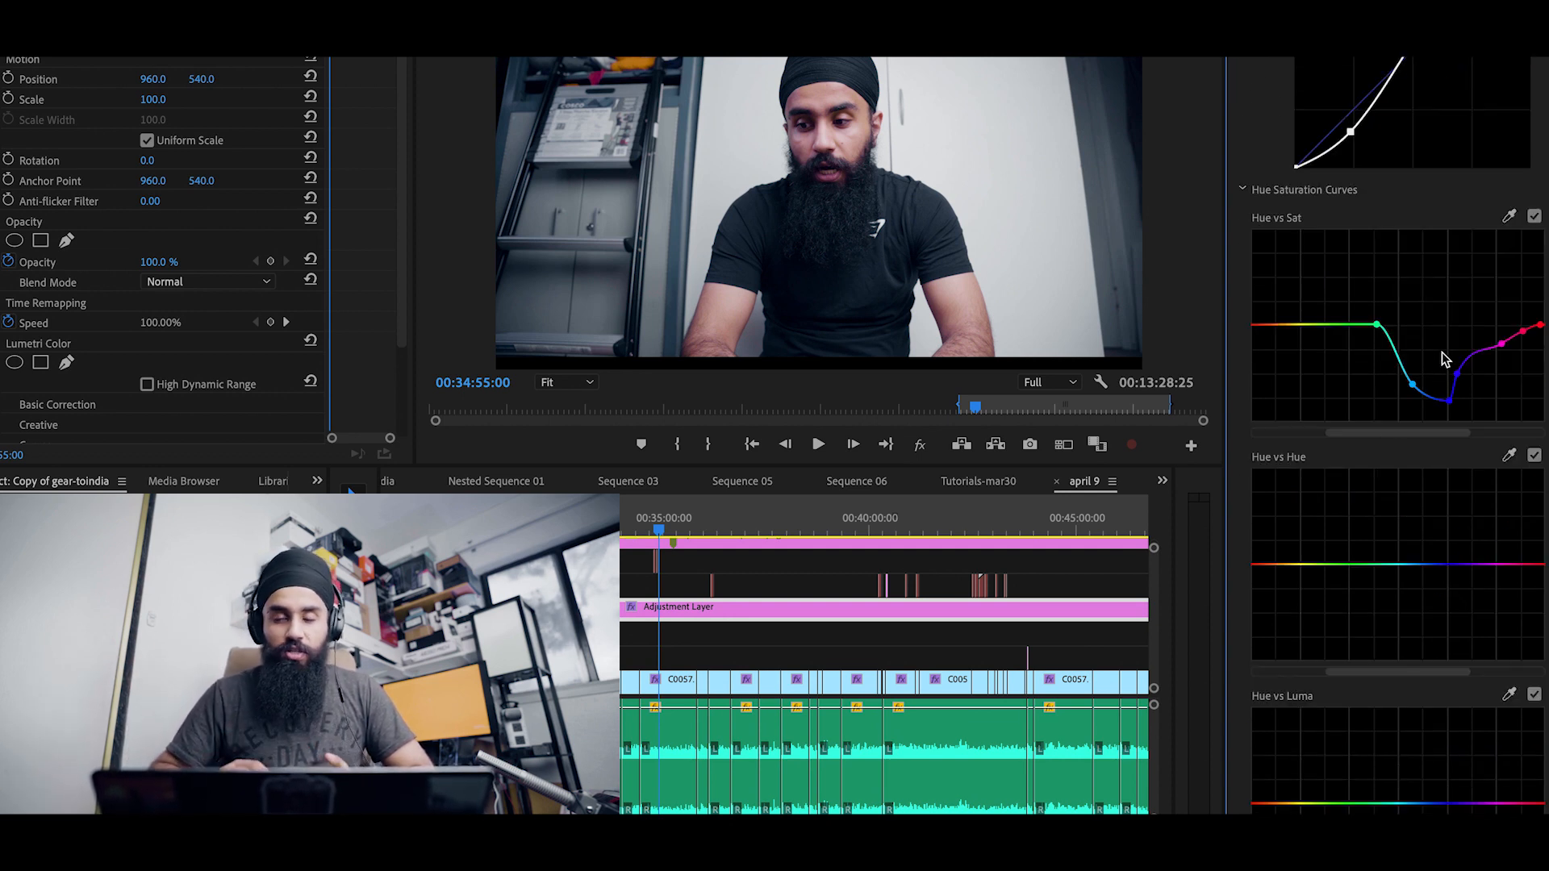
pyautogui.scroll(-2, 1378, 420)
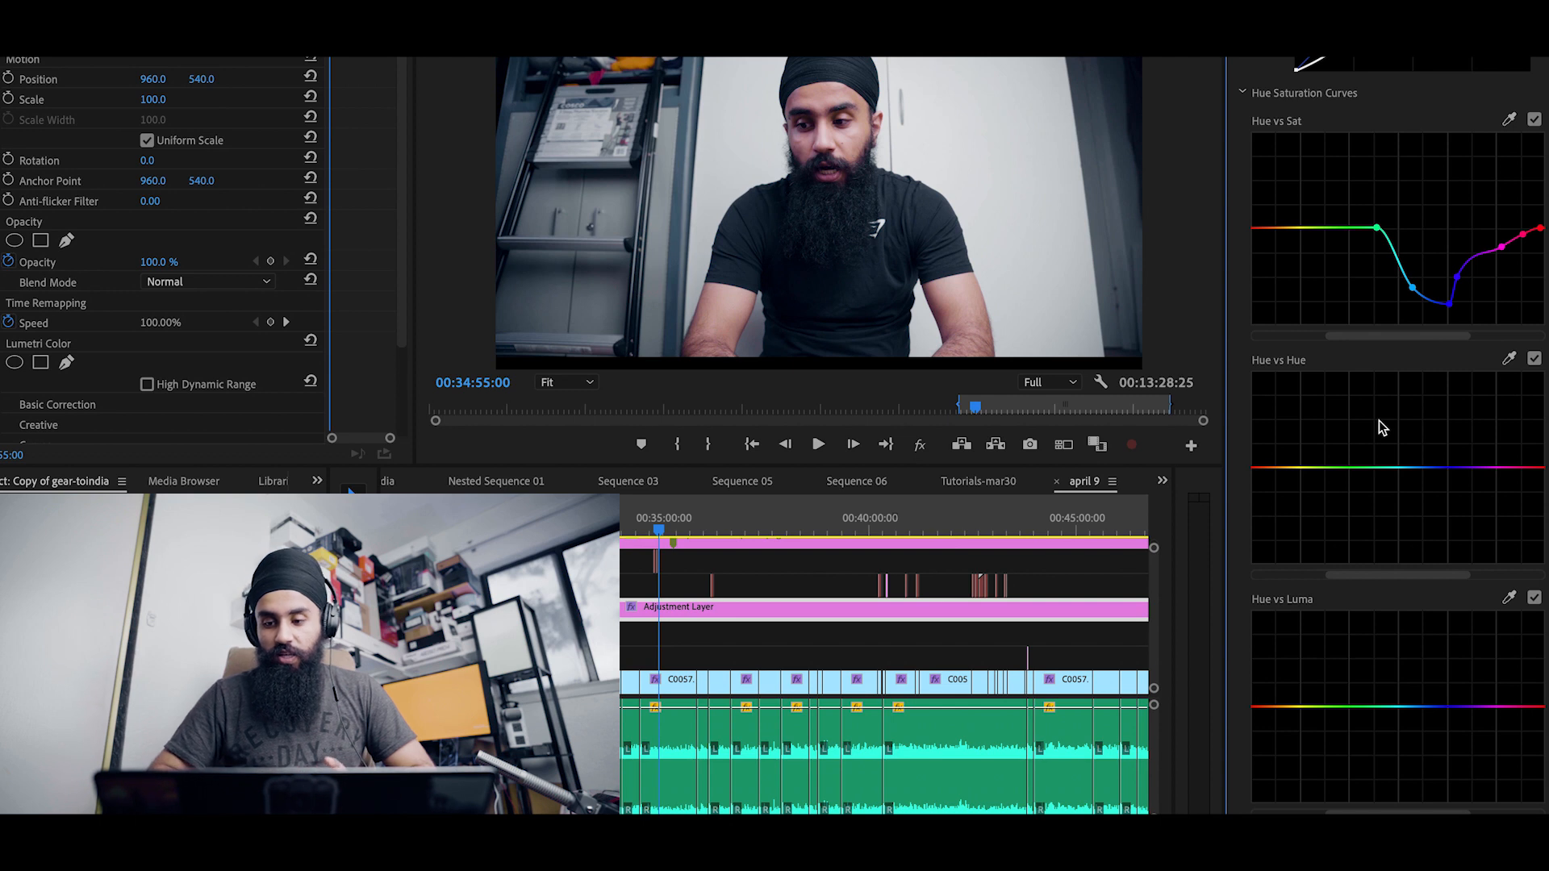
pyautogui.scroll(-1, 1377, 427)
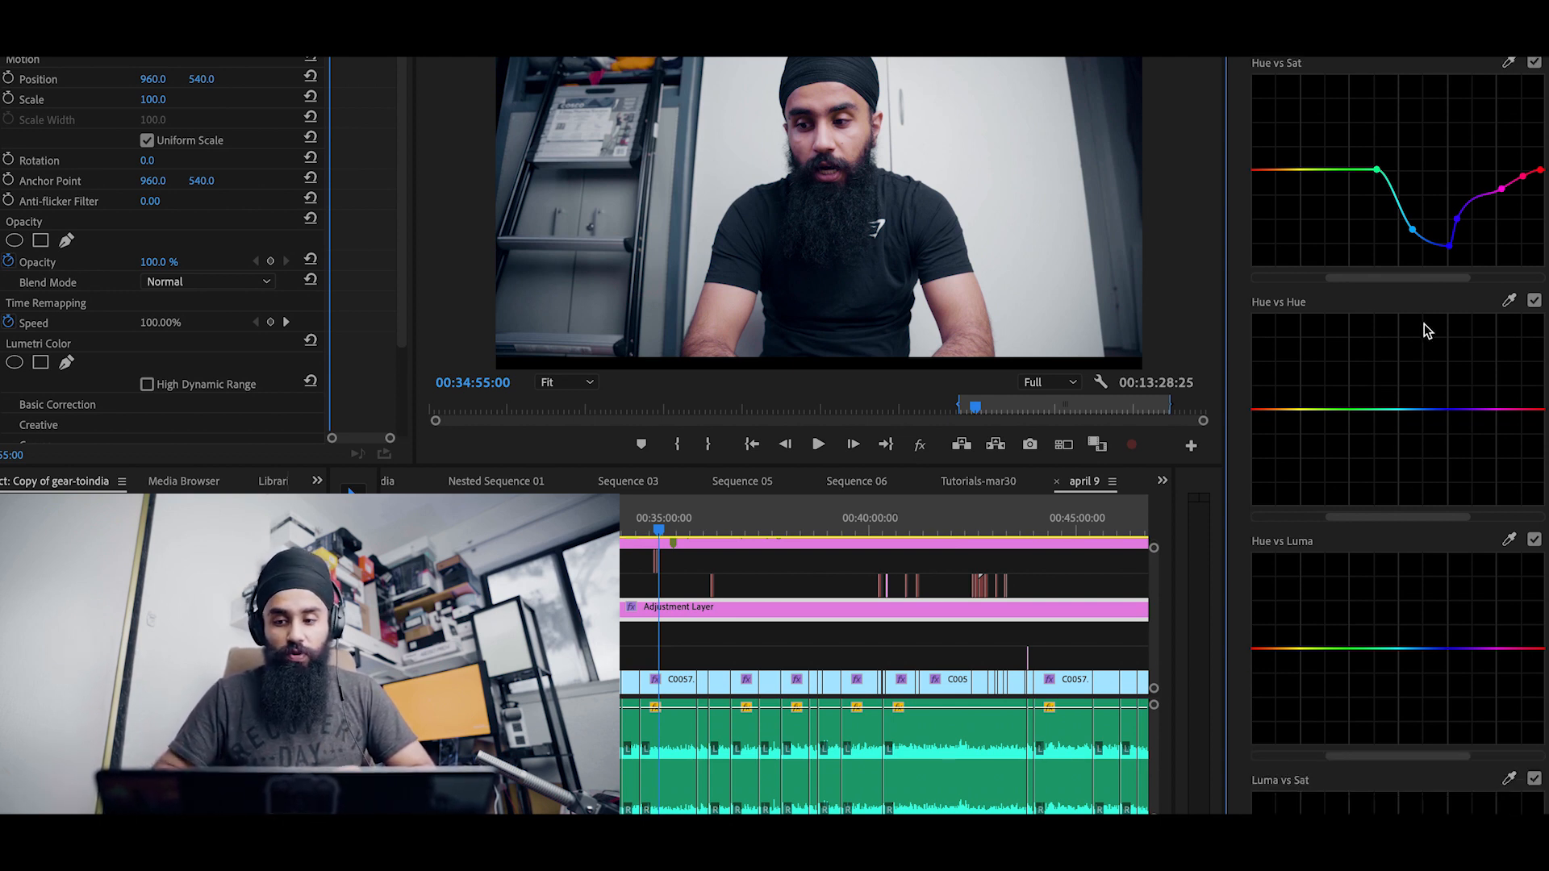
pyautogui.scroll(3, 1425, 323)
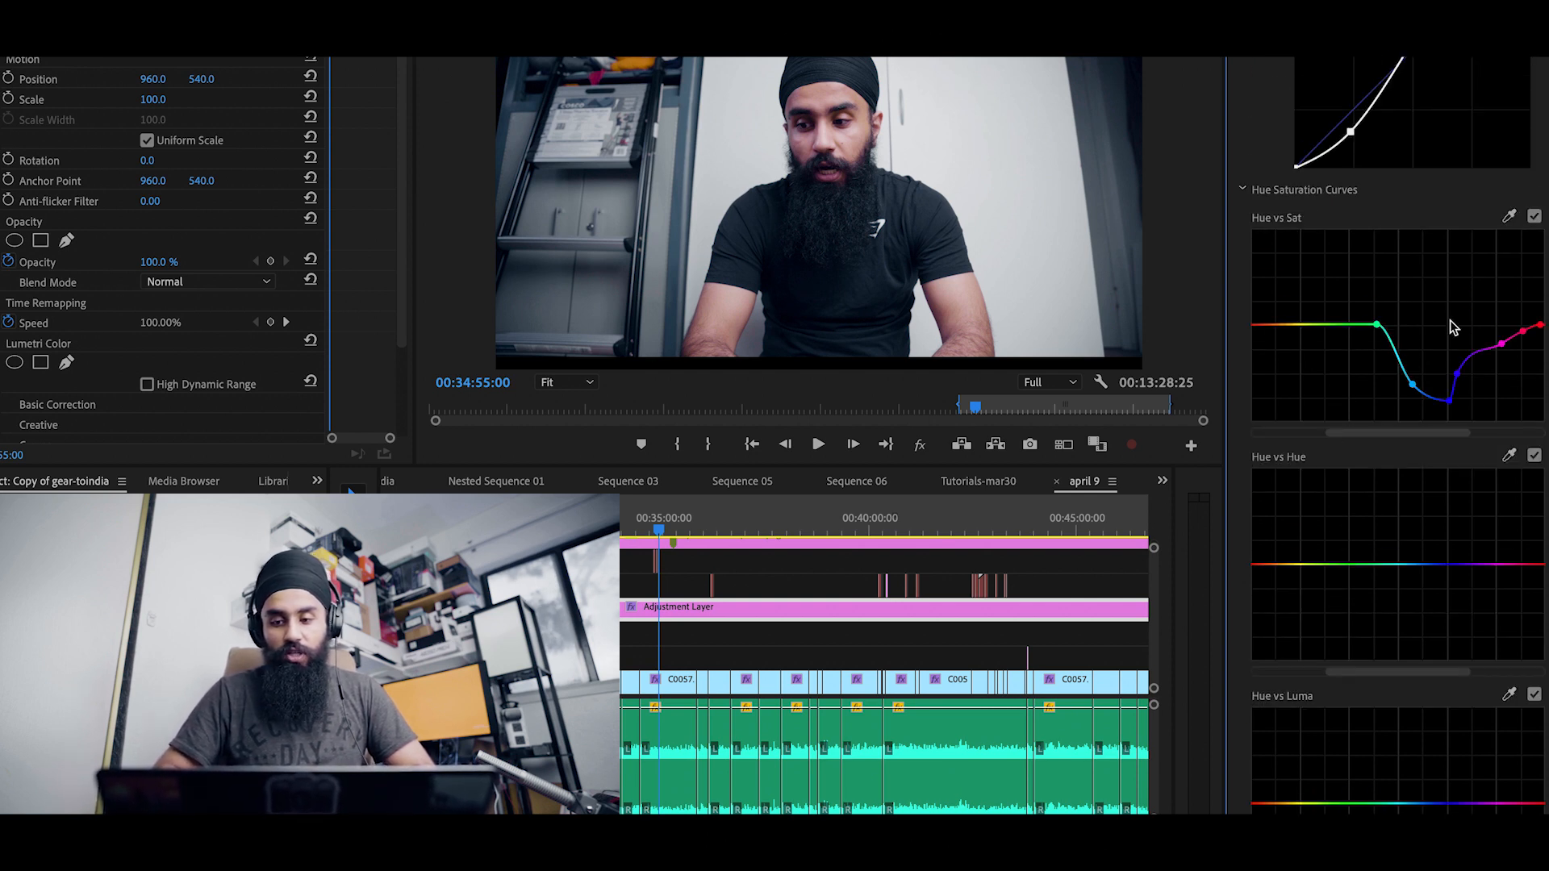
pyautogui.scroll(-2, 1449, 325)
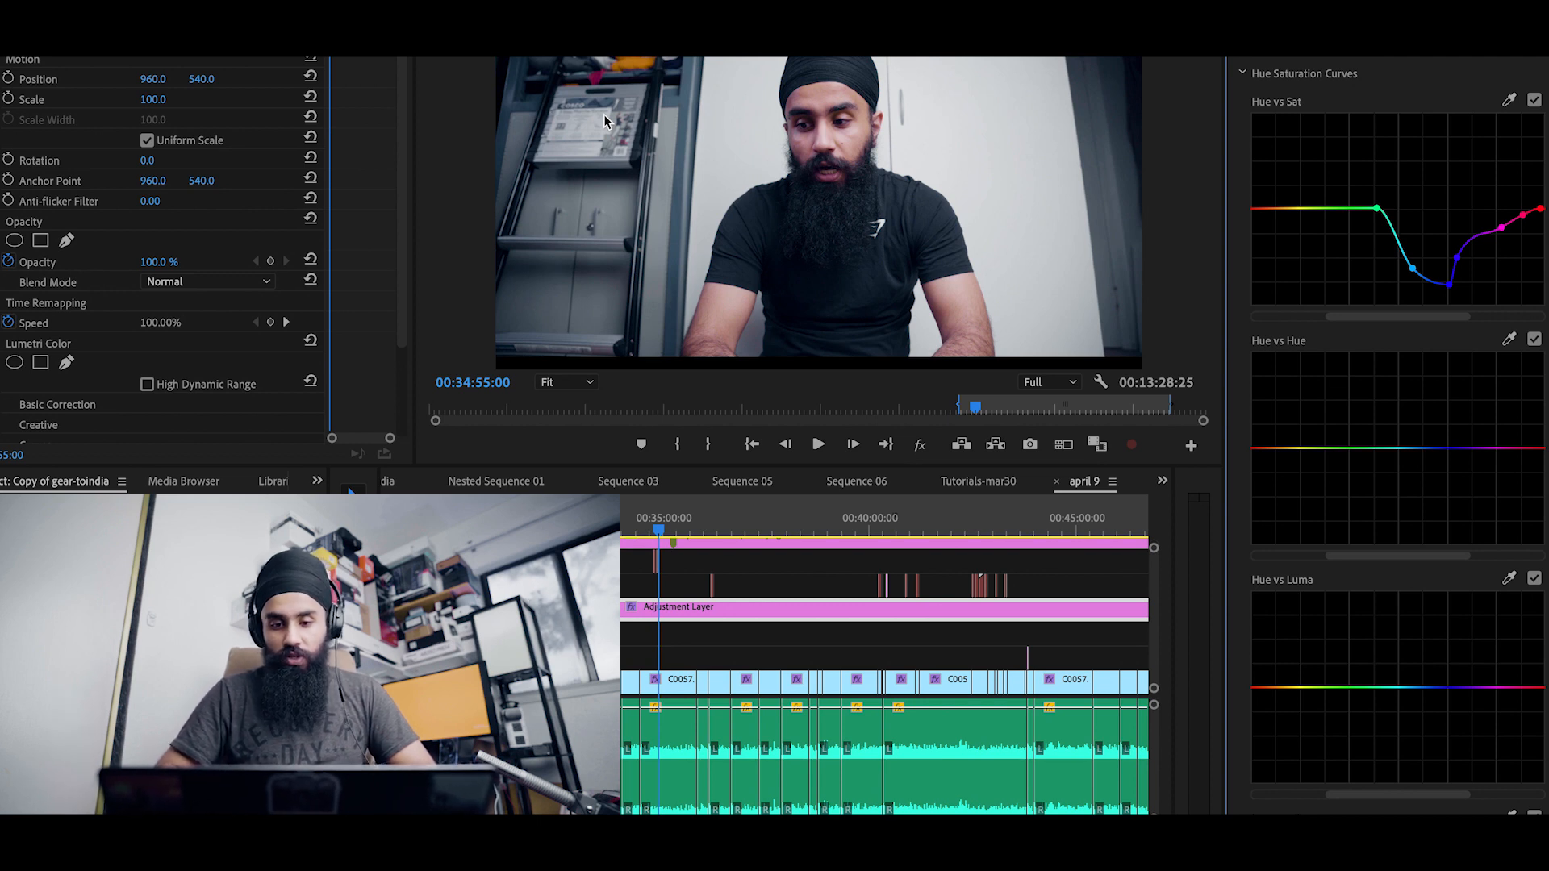
# Step: Step the playhead back two edit points and review the Color Wheels & Match, HSL Secondary and Vignette sections
pyautogui.press('Up')
pyautogui.press('Up')
pyautogui.scroll(-5, 1281, 409)
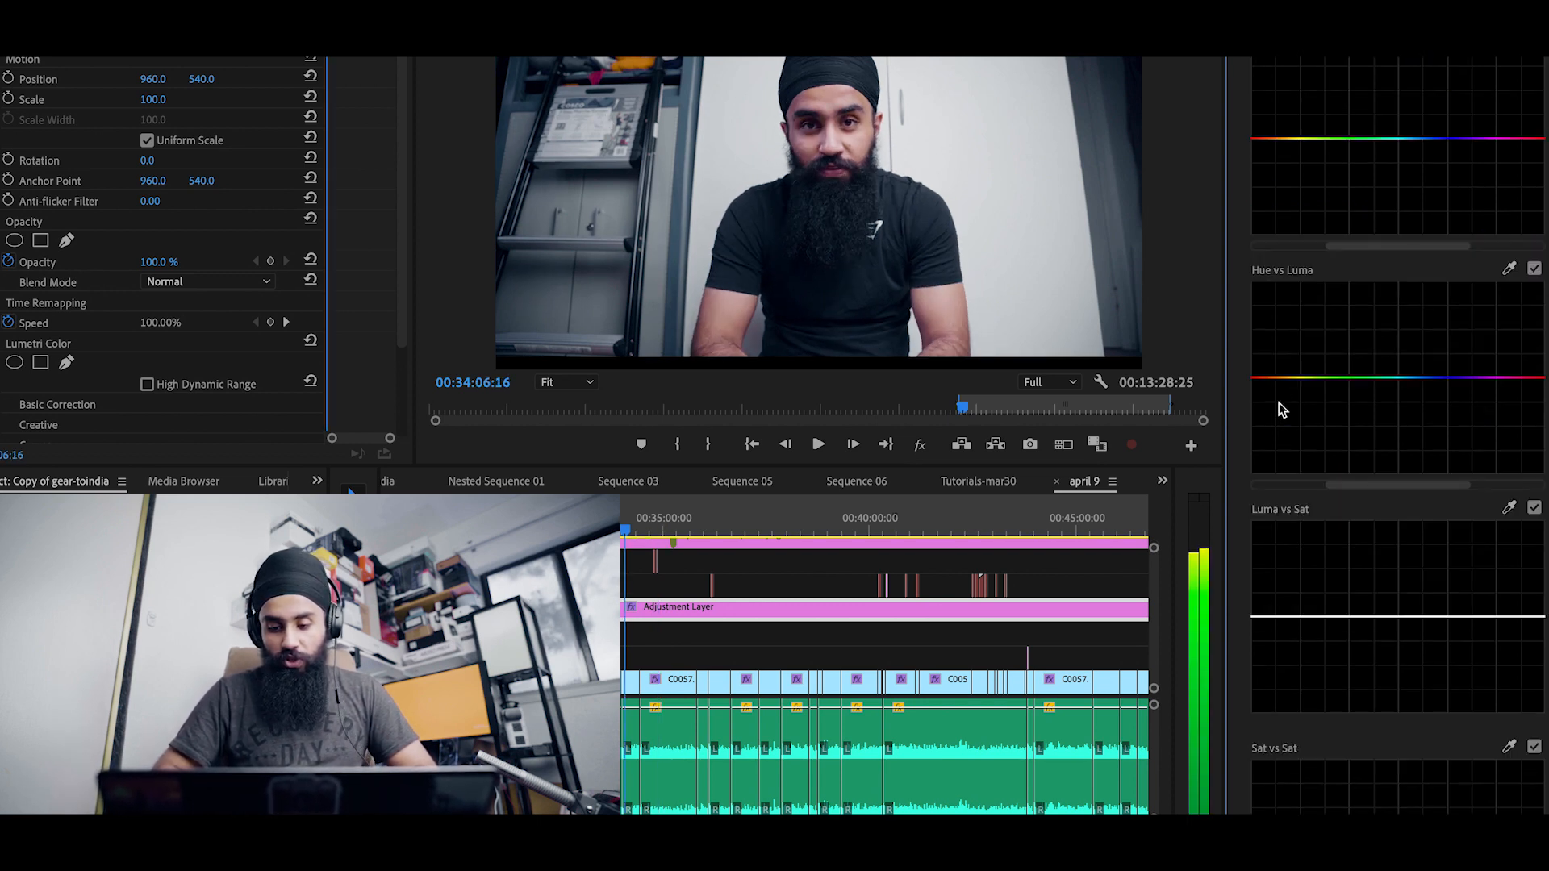
pyautogui.scroll(-5, 1280, 407)
pyautogui.click(1342, 740)
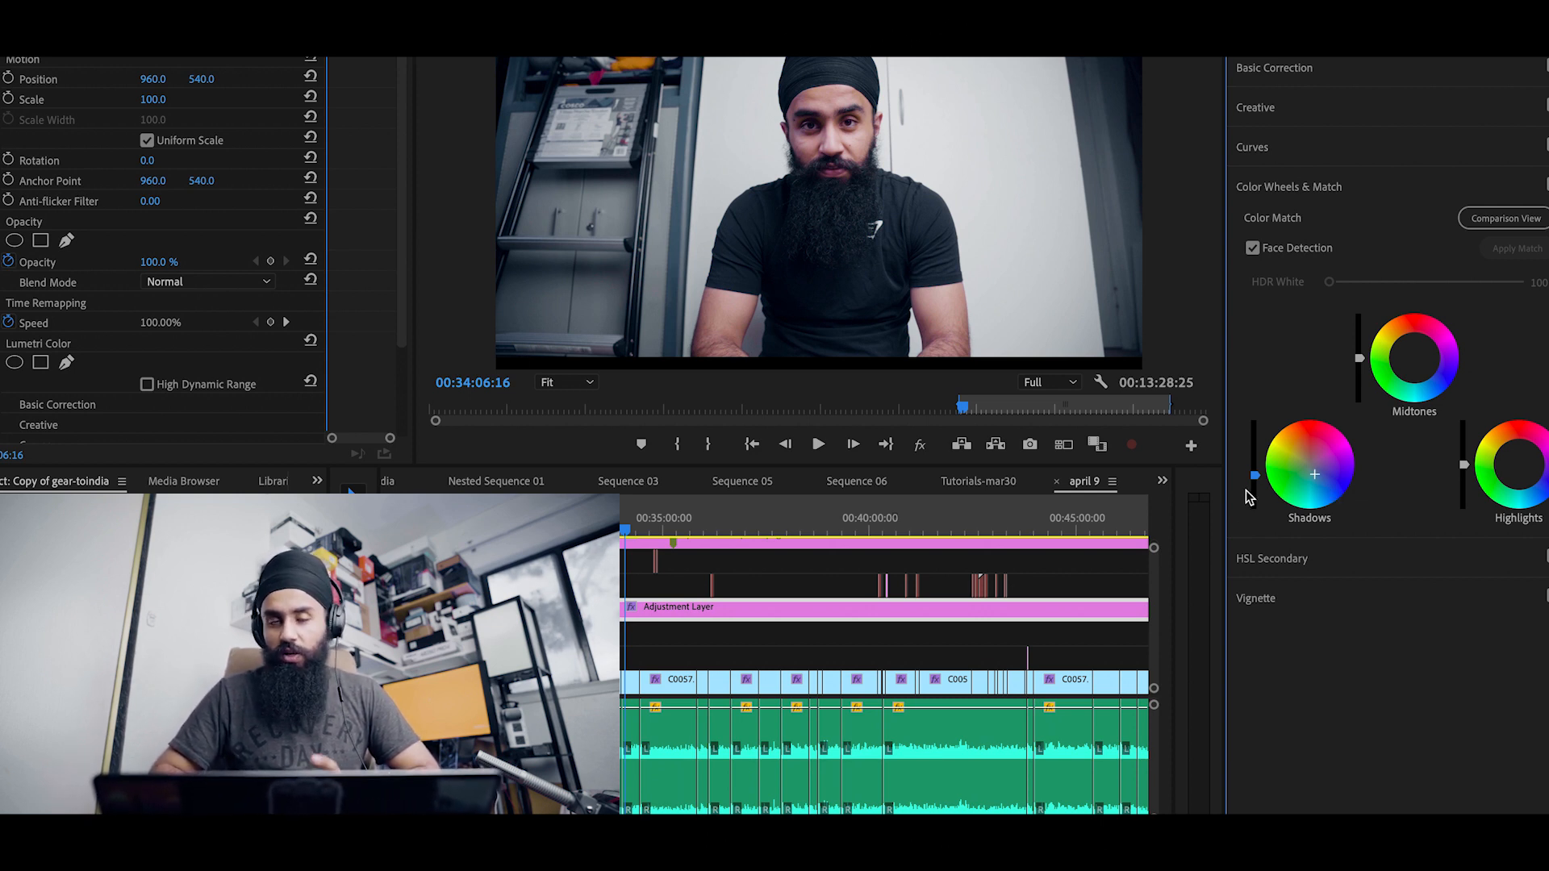
pyautogui.click(1263, 560)
pyautogui.scroll(-3, 1295, 575)
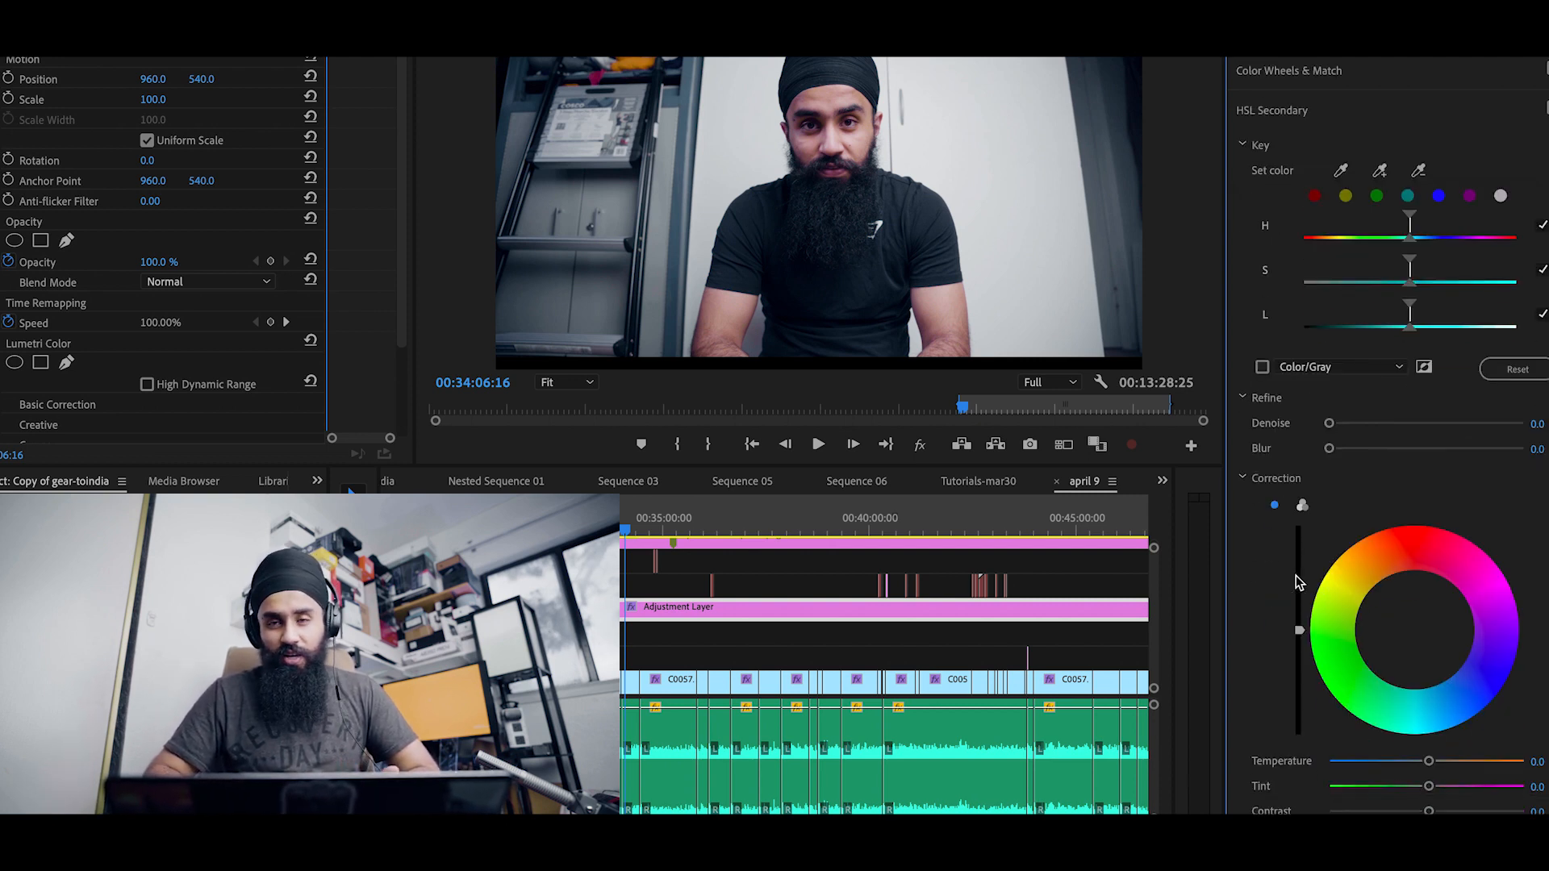
pyautogui.scroll(-2, 1295, 574)
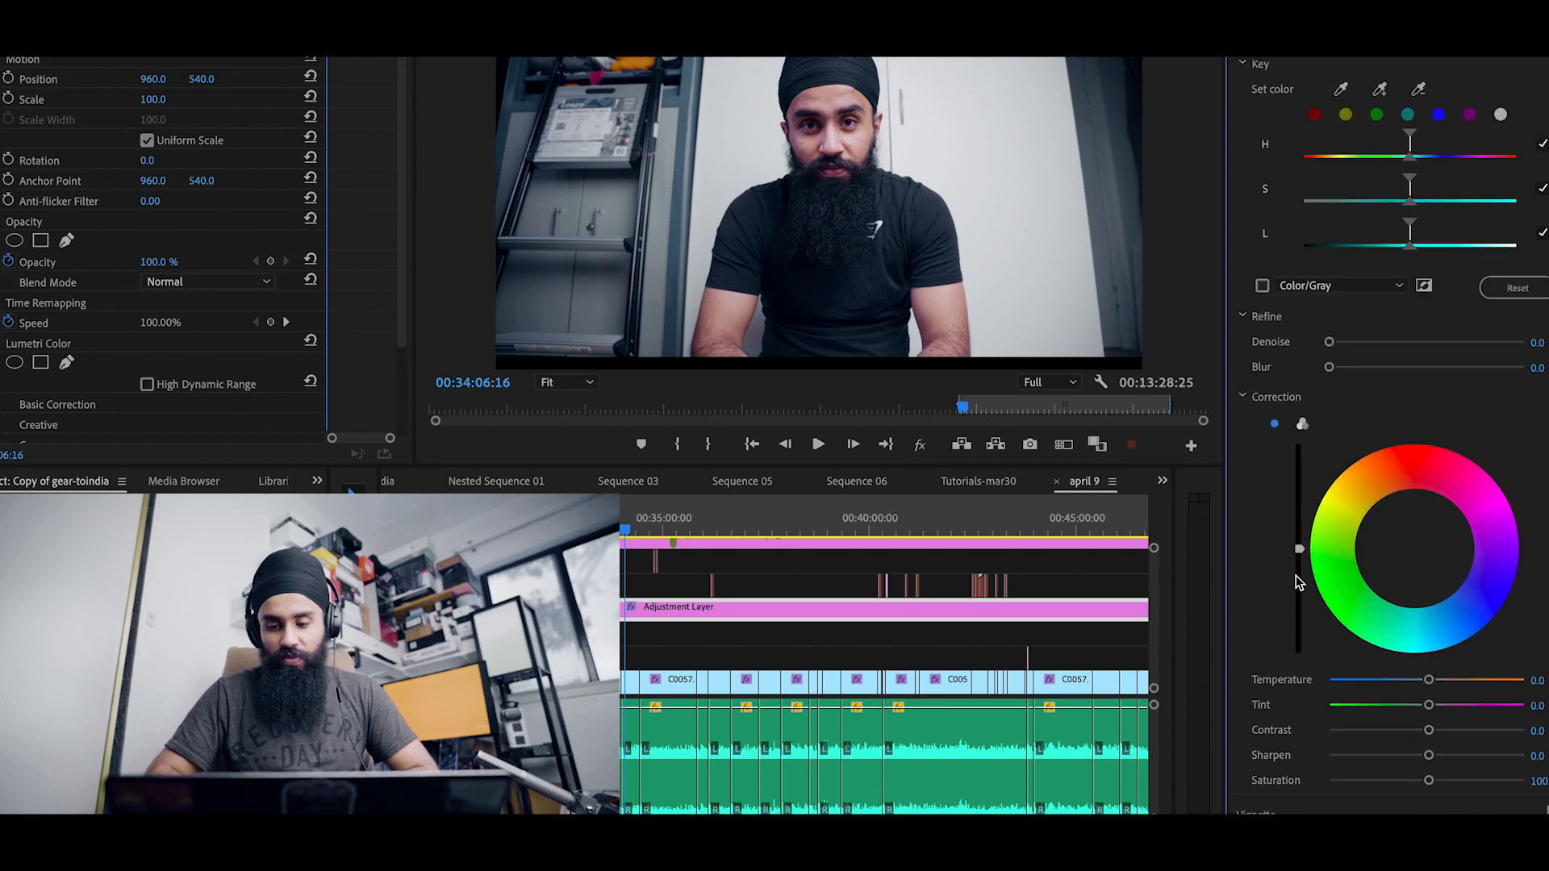
pyautogui.click(1234, 814)
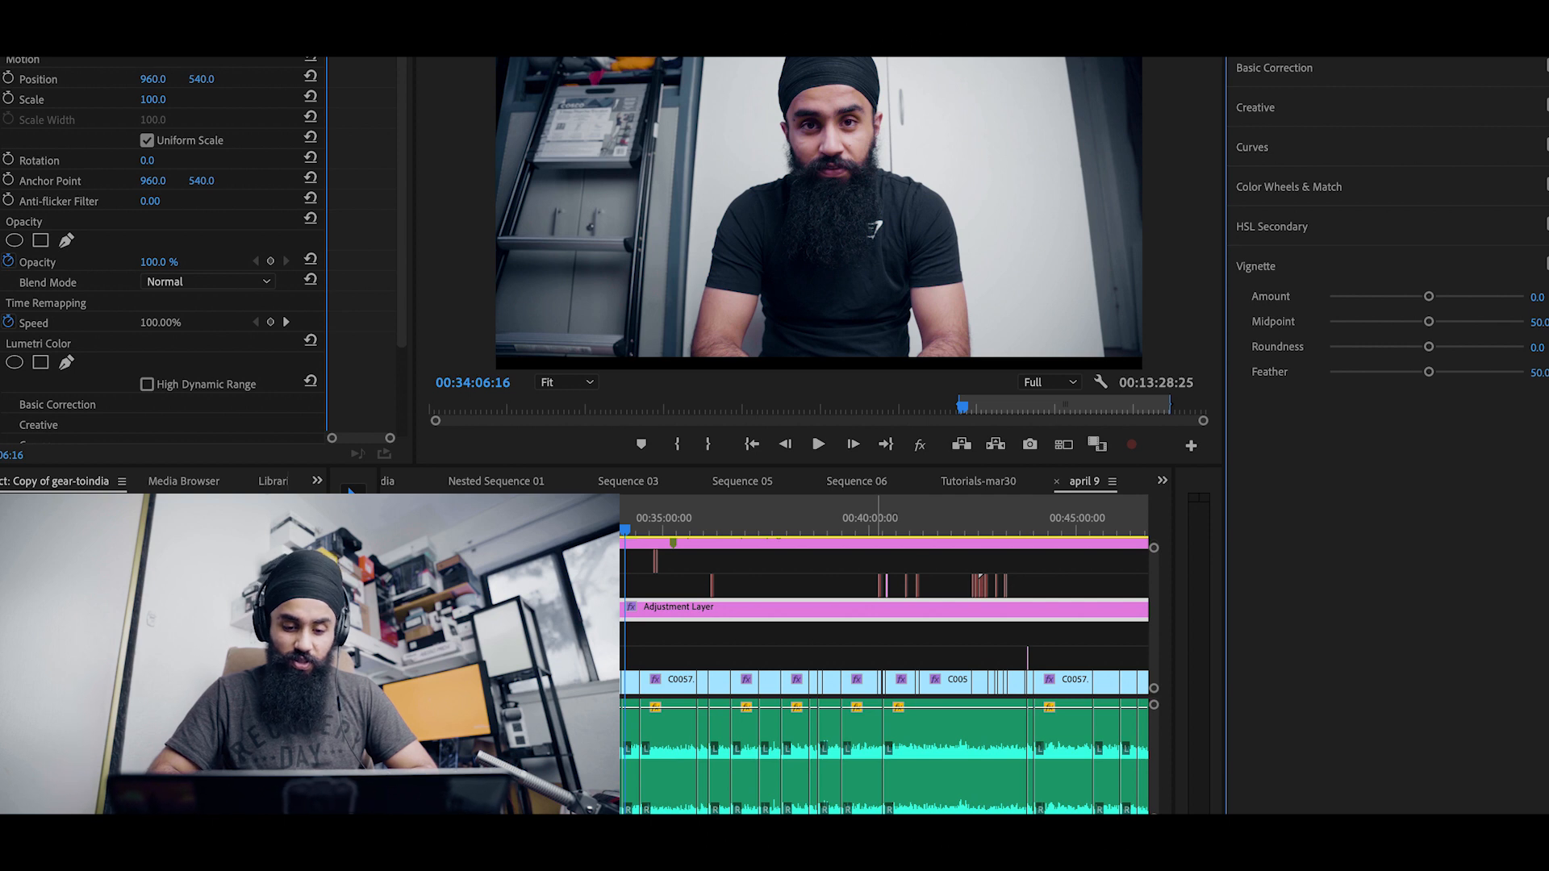
# Step: Zoom into the timeline and select the C0057.MP4 clip under the playhead on V1
pyautogui.scroll(5, 634, 684)
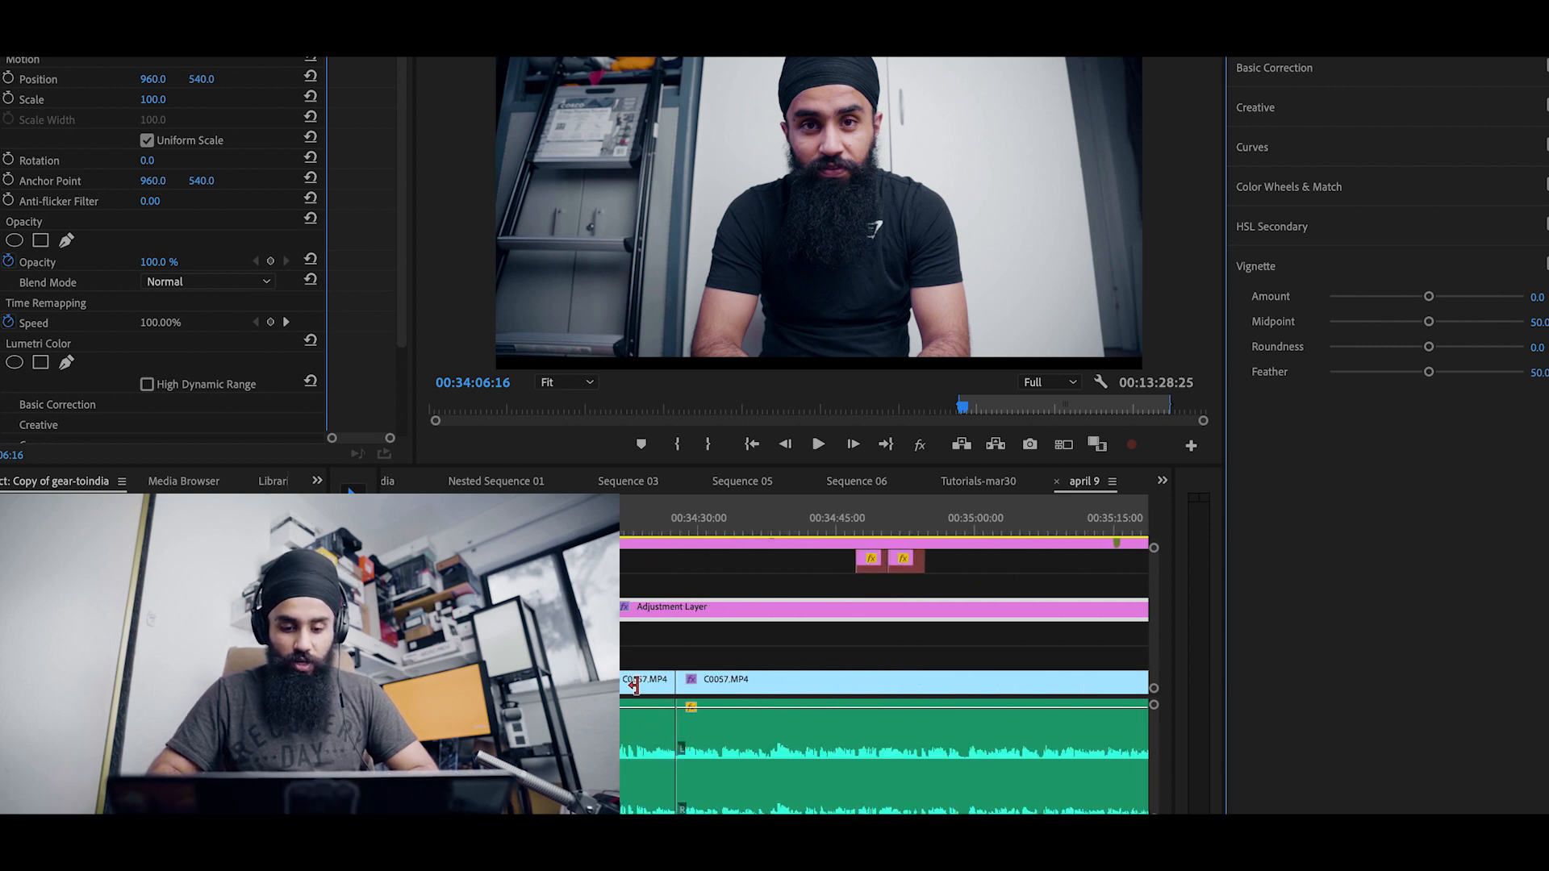
pyautogui.scroll(3, 634, 685)
pyautogui.click(670, 690)
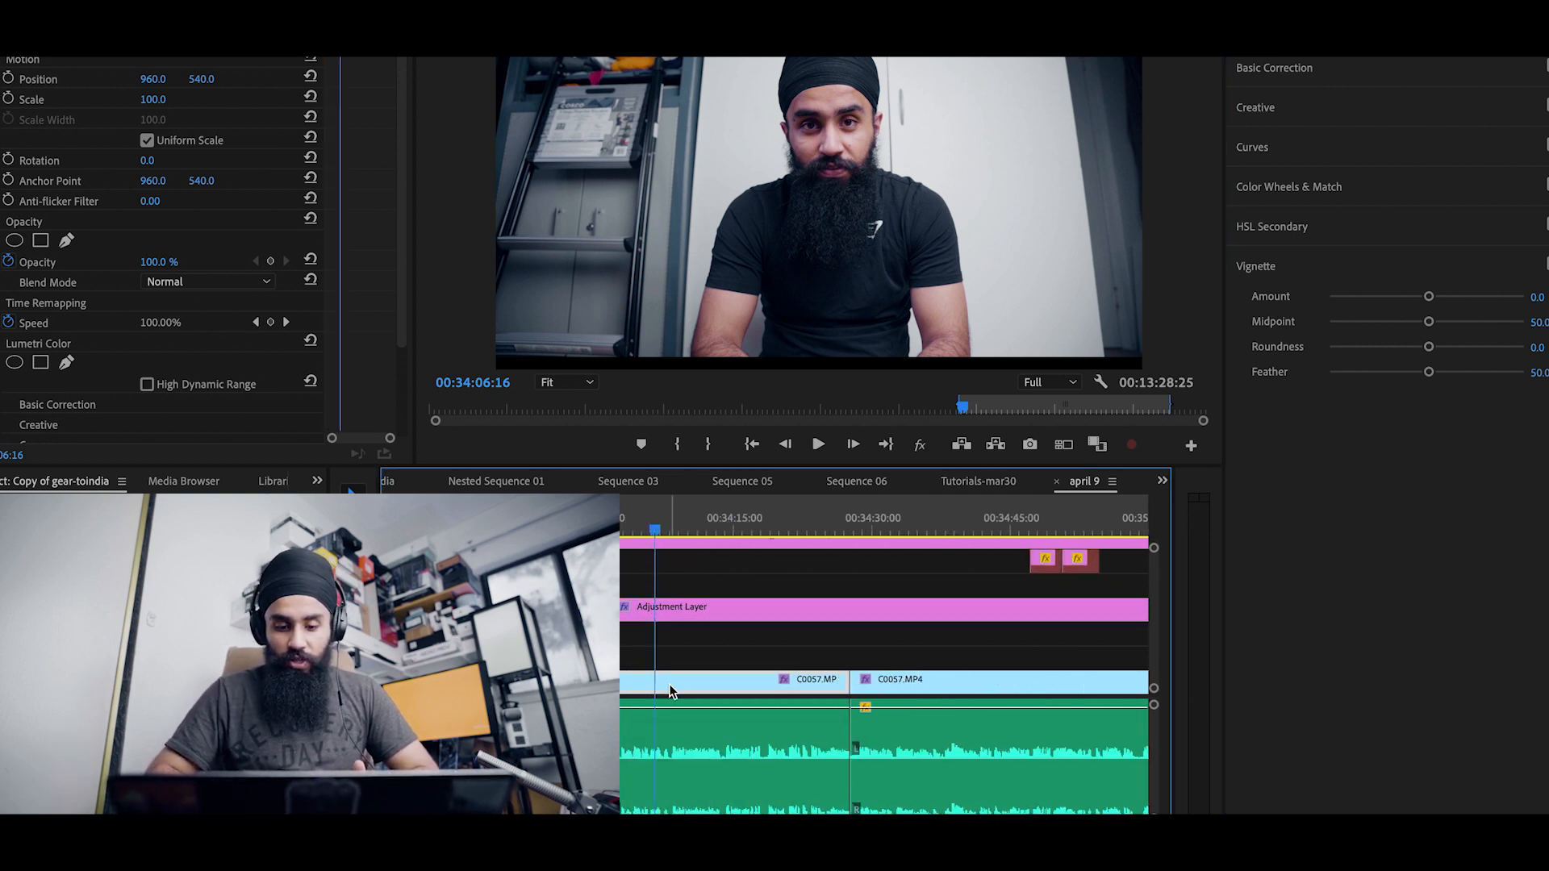
pyautogui.click(667, 609)
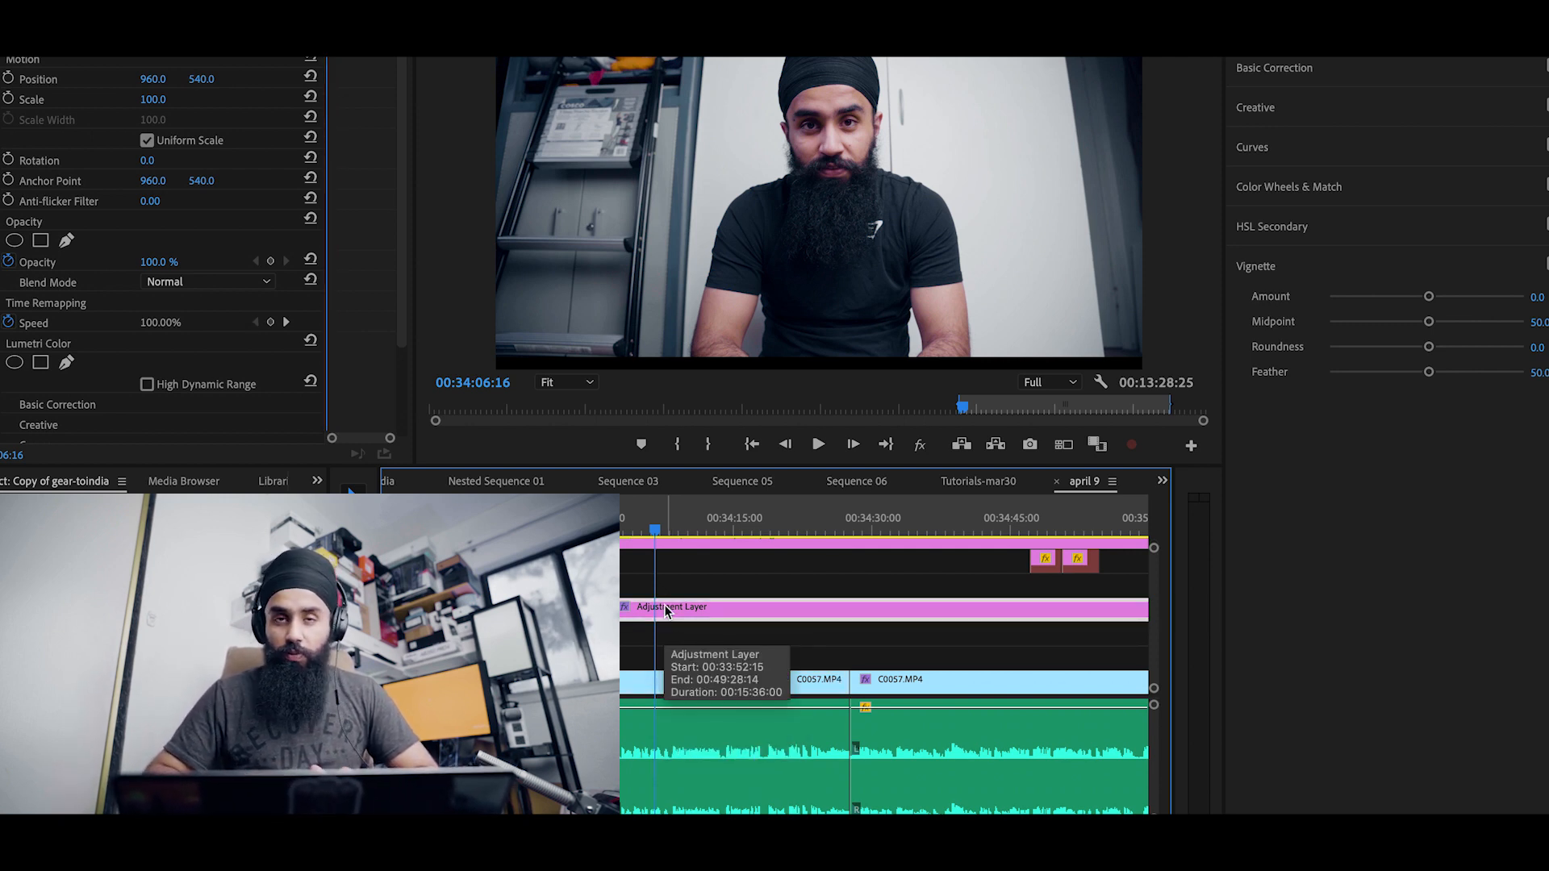
pyautogui.click(646, 683)
pyautogui.scroll(-5, 645, 682)
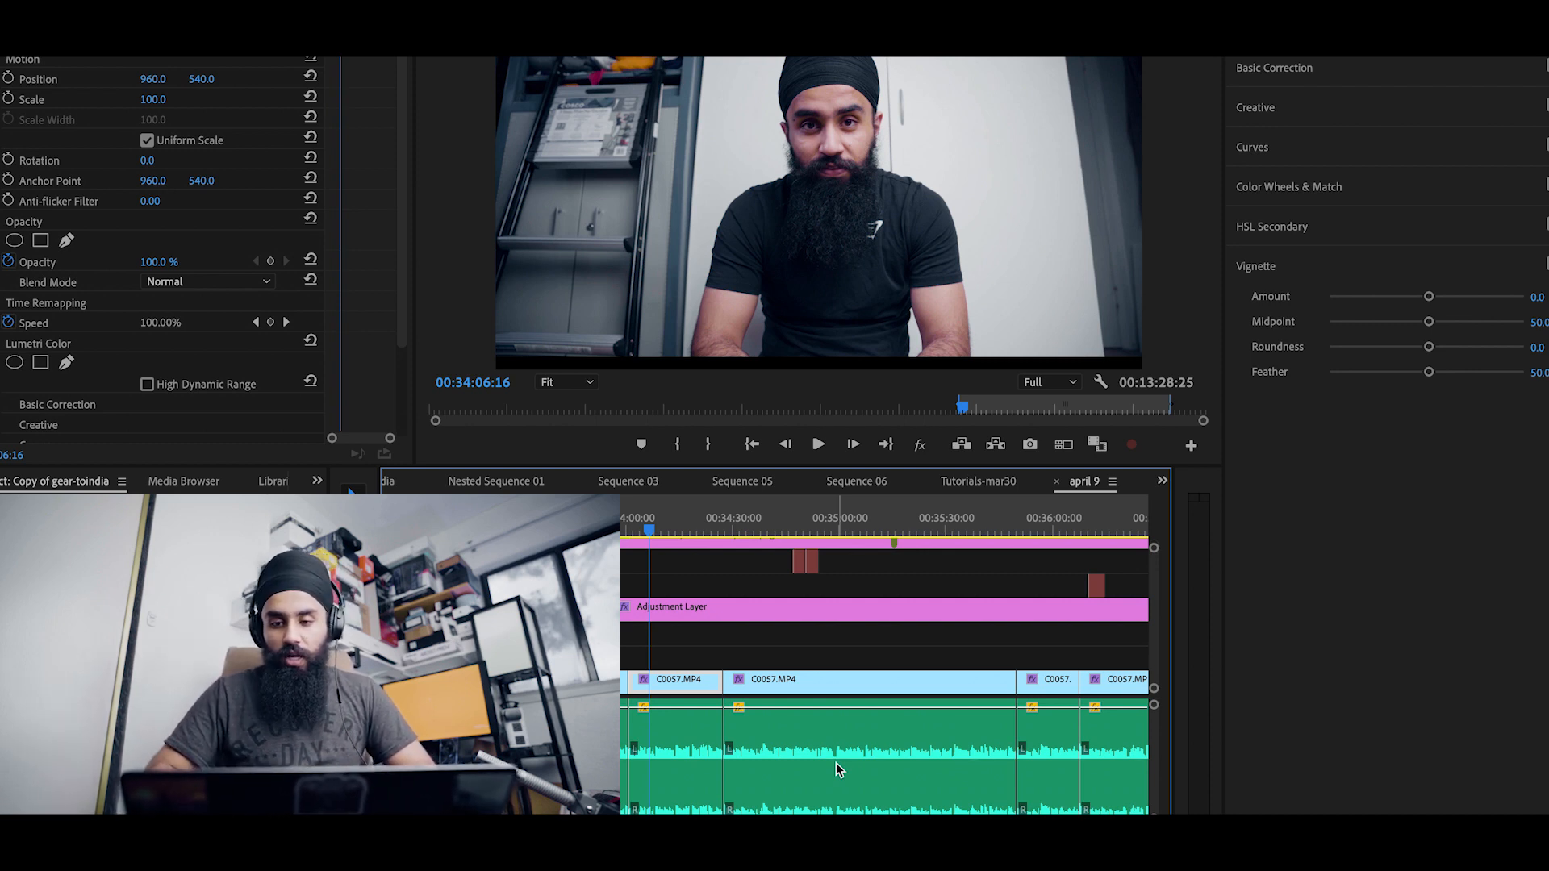
# Step: Review the clip's own Lumetri Basic Correction, Creative, RGB Curves and Hue Saturation Curves settings
pyautogui.click(1331, 81)
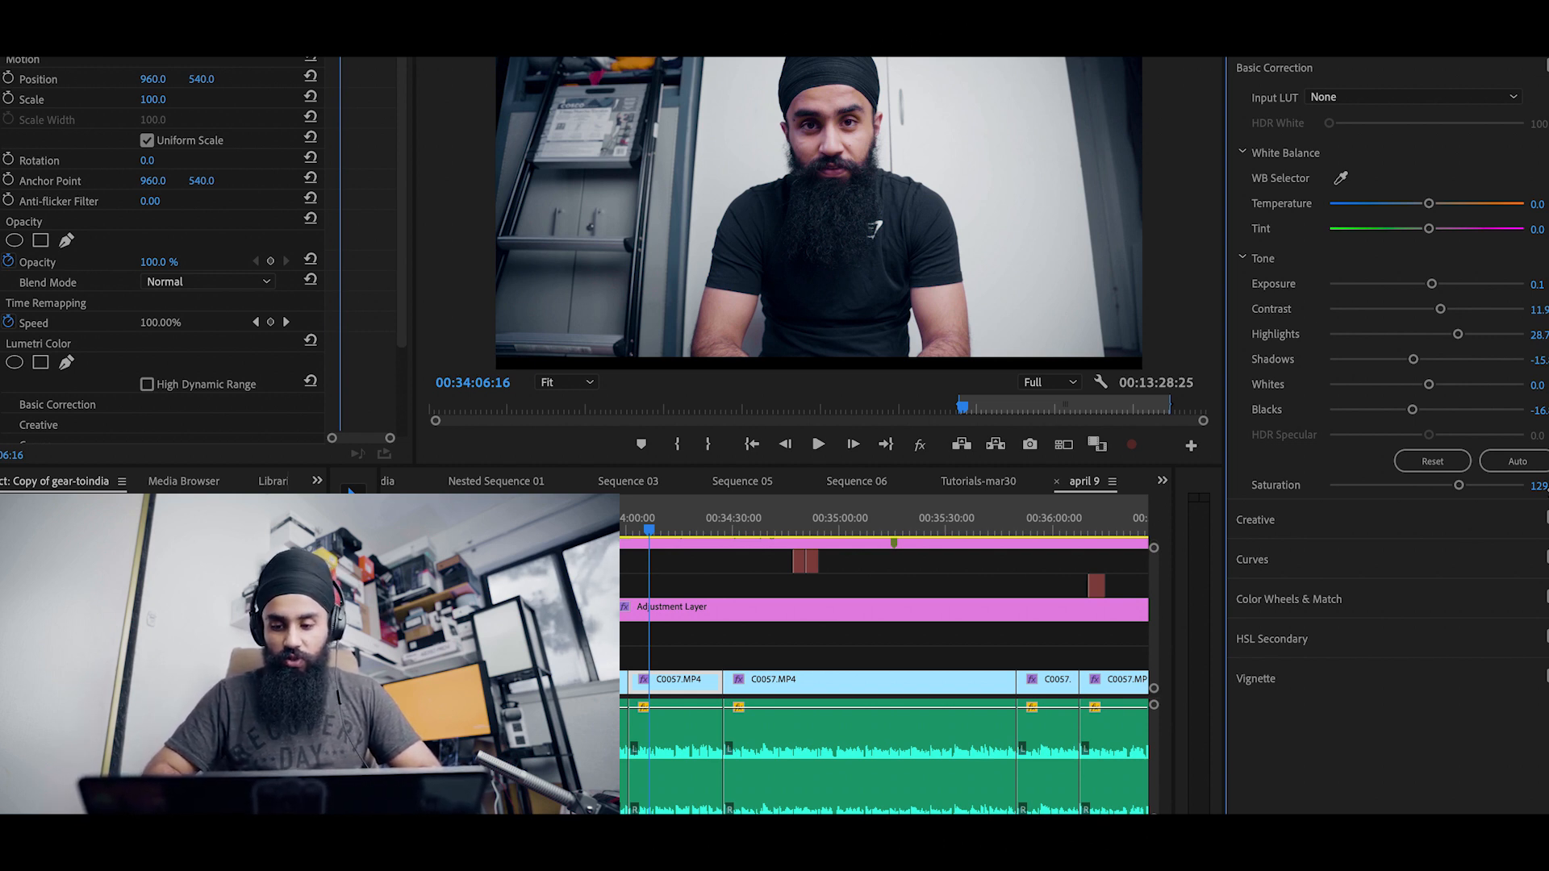
pyautogui.click(1333, 520)
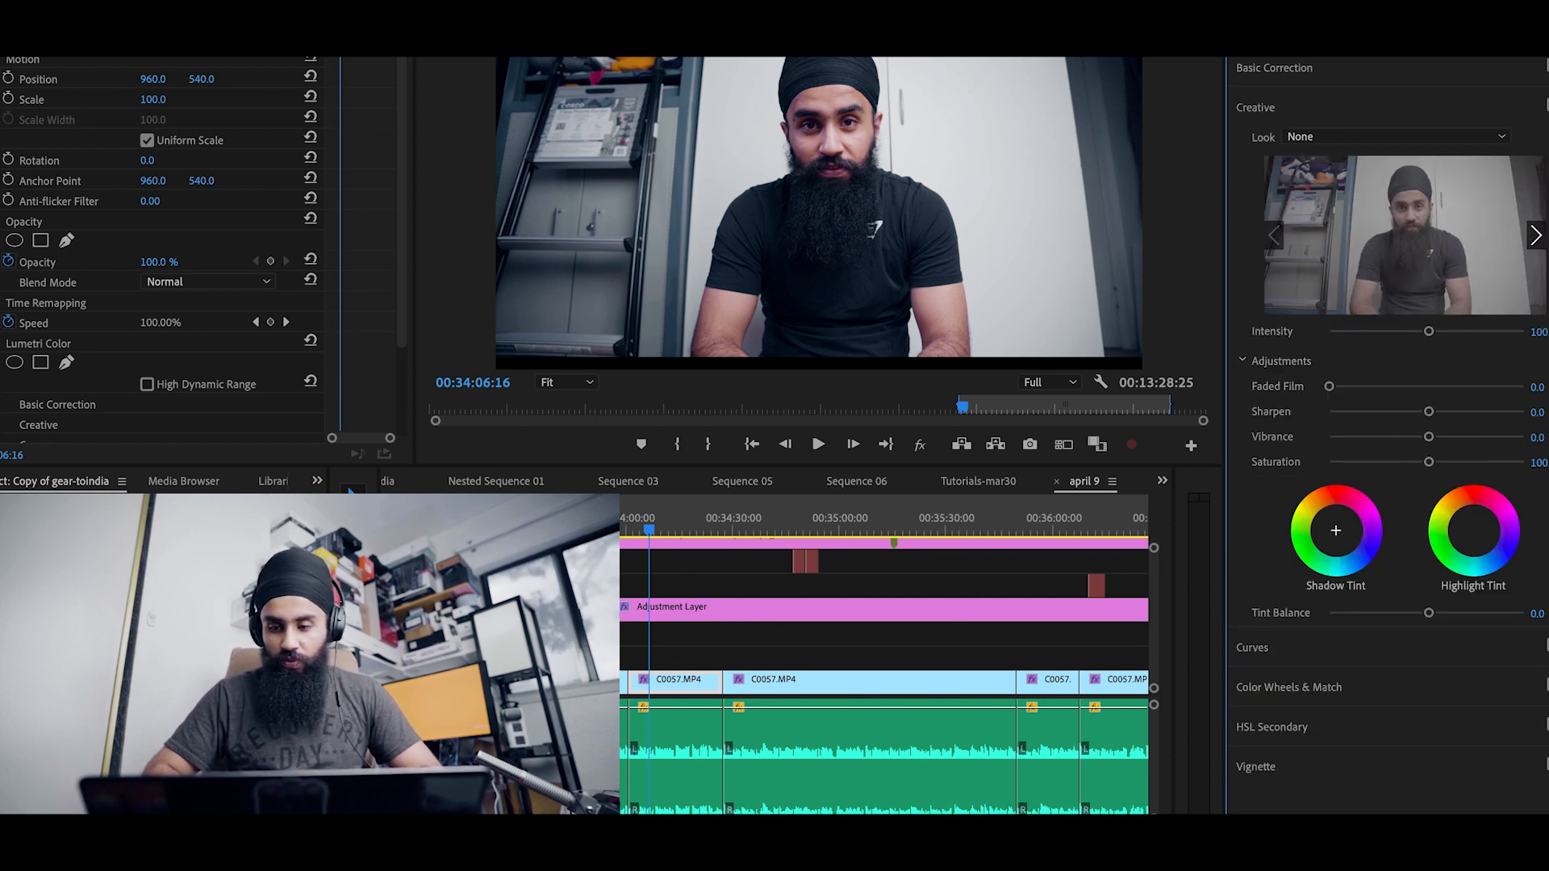
pyautogui.click(1345, 659)
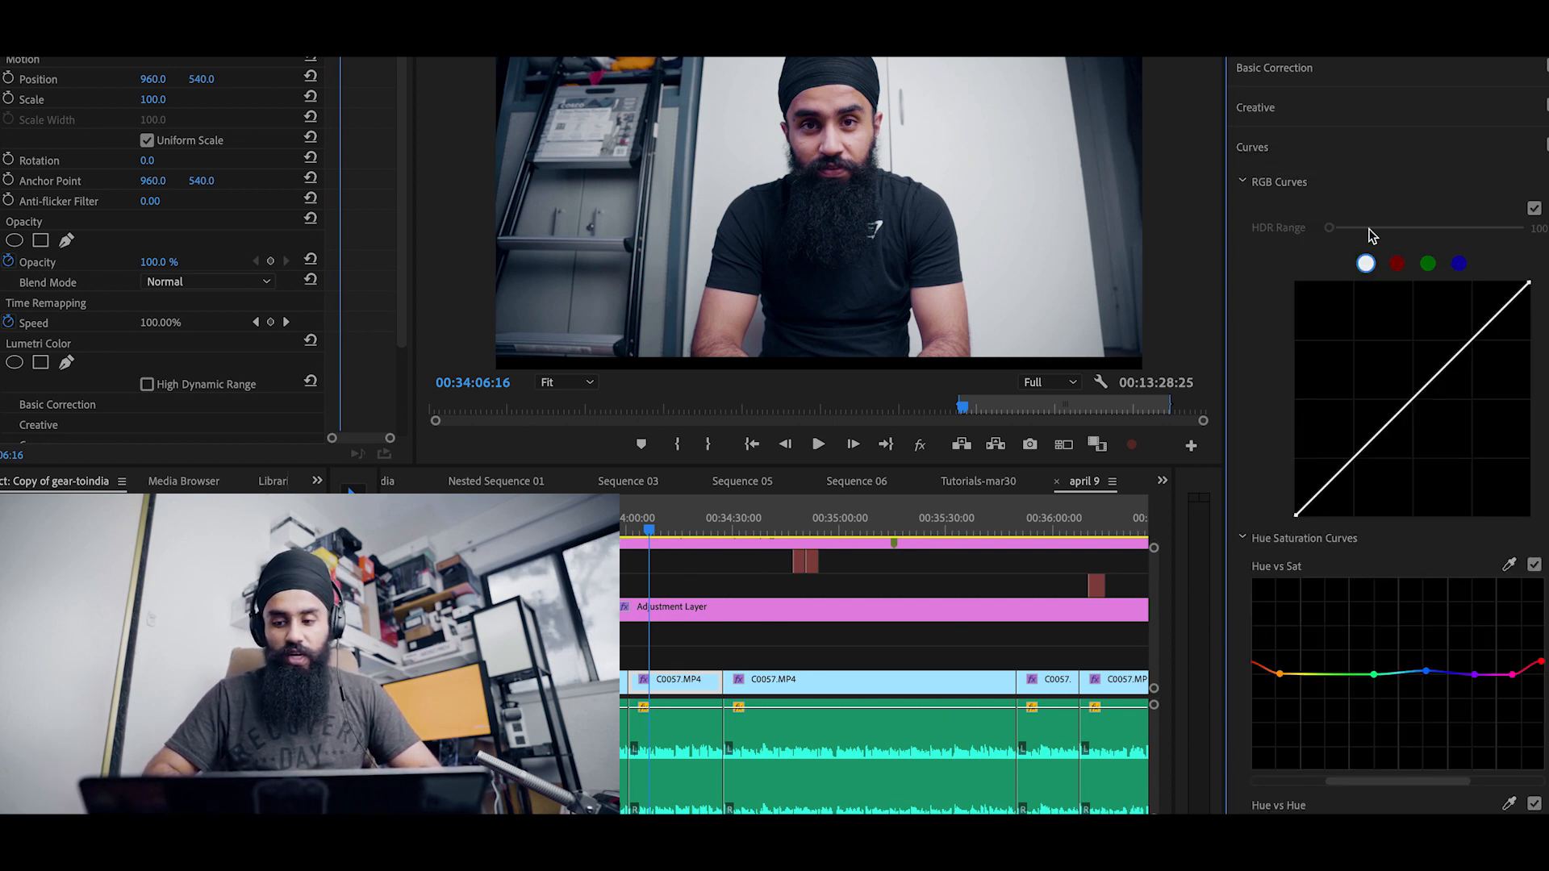
pyautogui.scroll(-2, 1321, 445)
pyautogui.scroll(-3, 1320, 445)
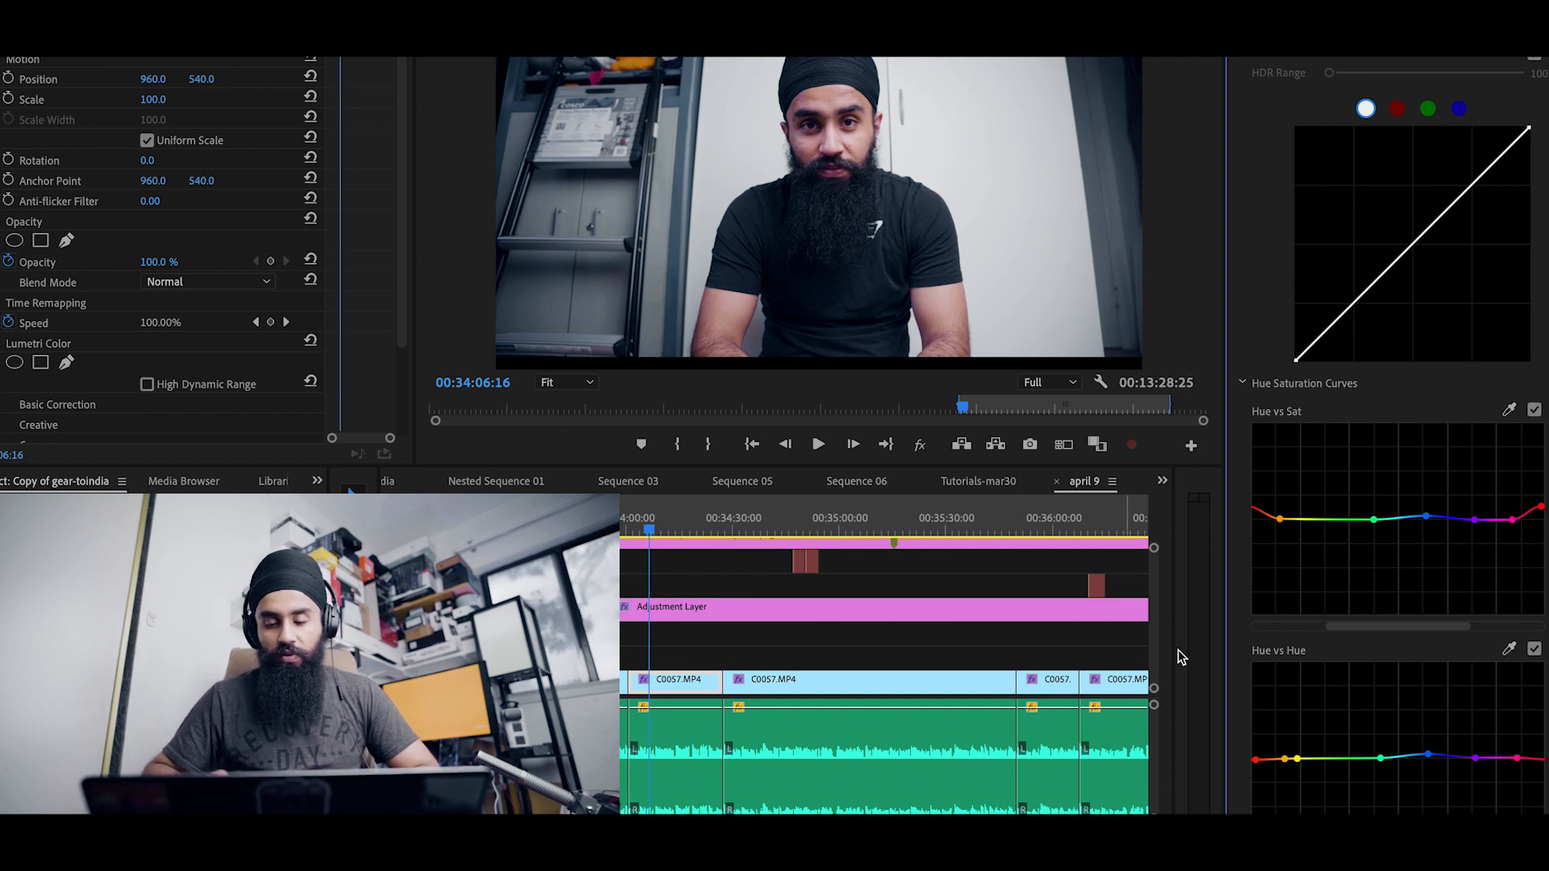
pyautogui.scroll(-3, 1230, 630)
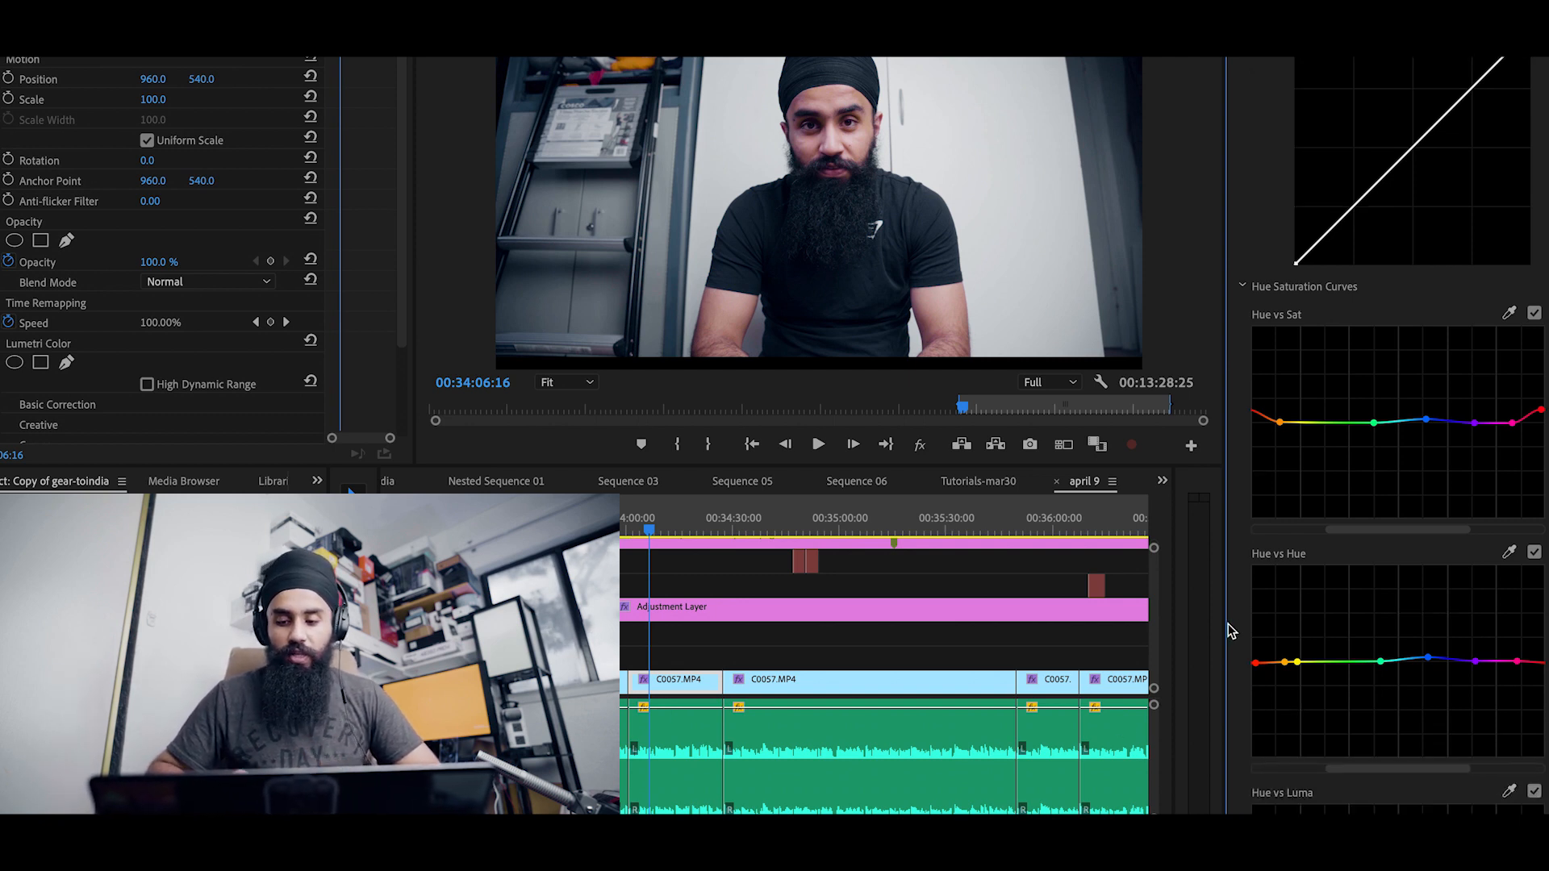
pyautogui.scroll(-6, 1231, 631)
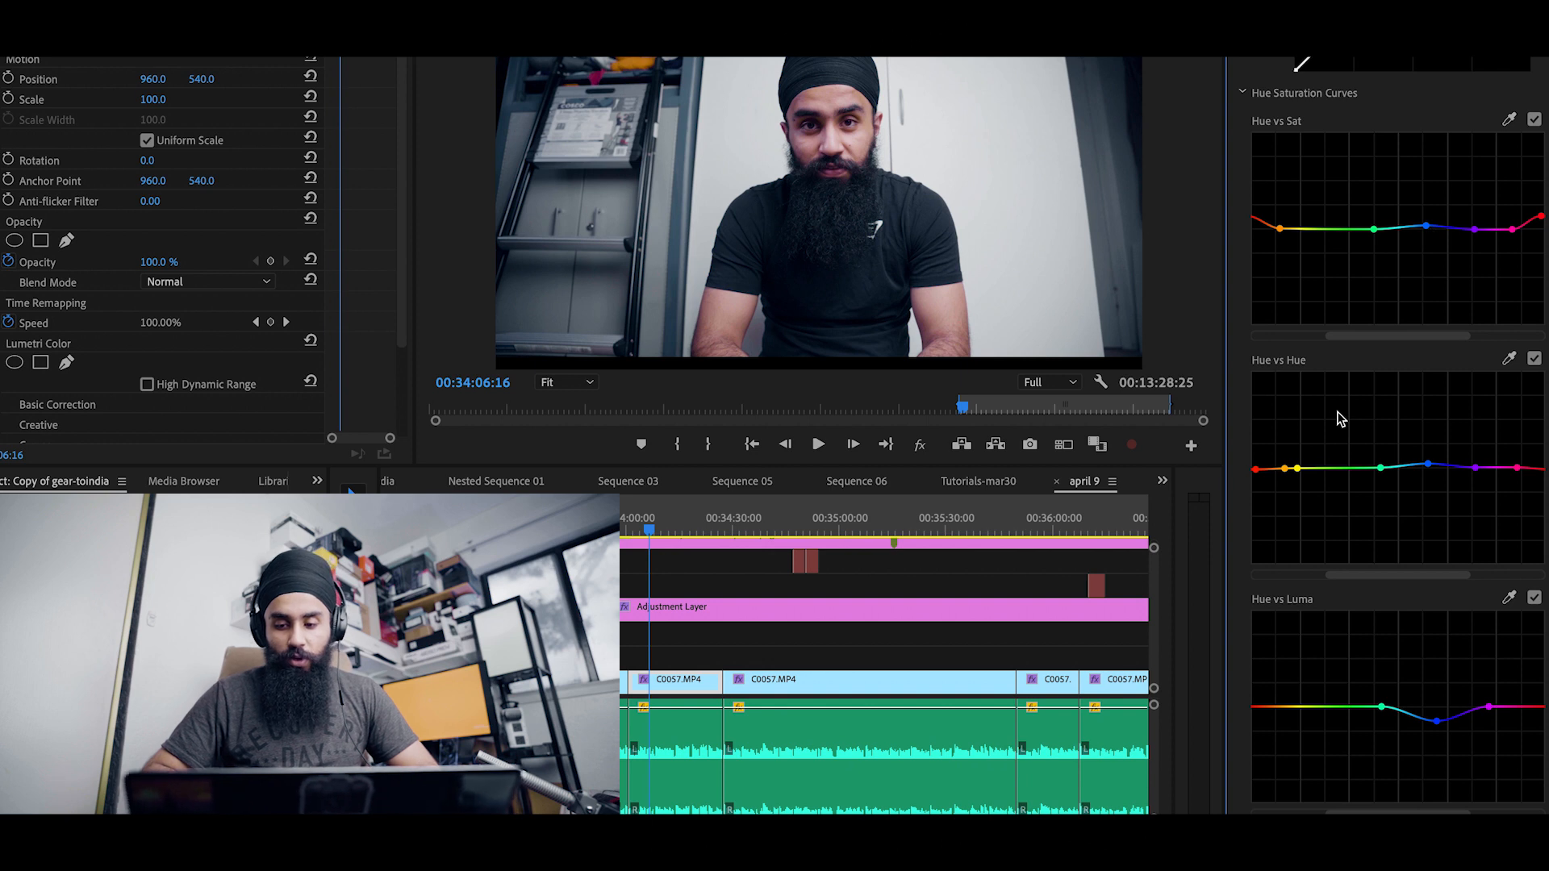
pyautogui.scroll(-1, 1325, 476)
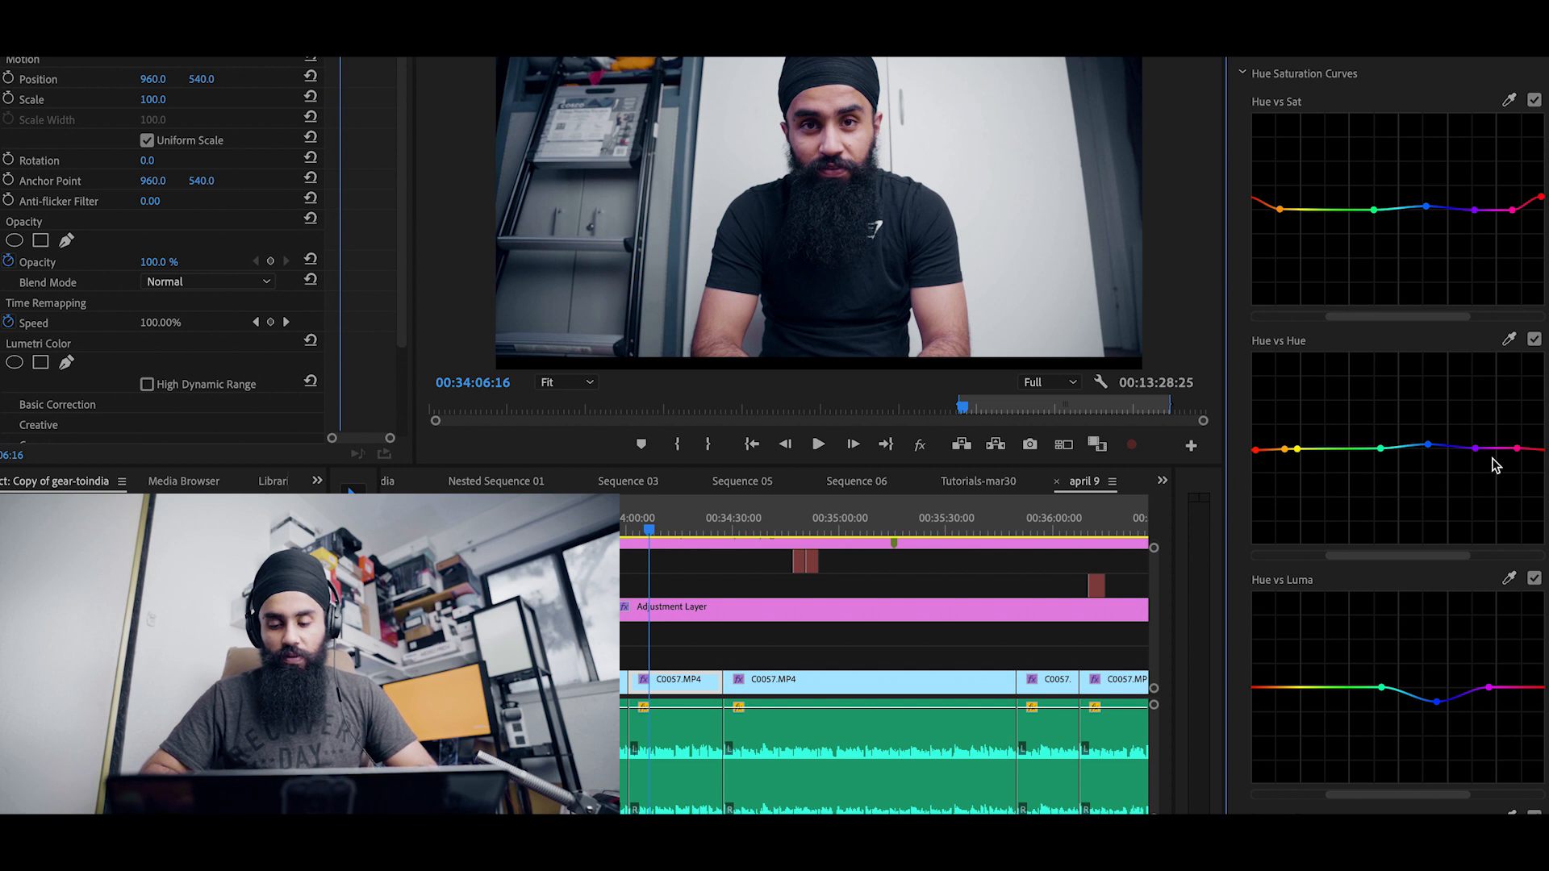
pyautogui.scroll(-3, 1493, 466)
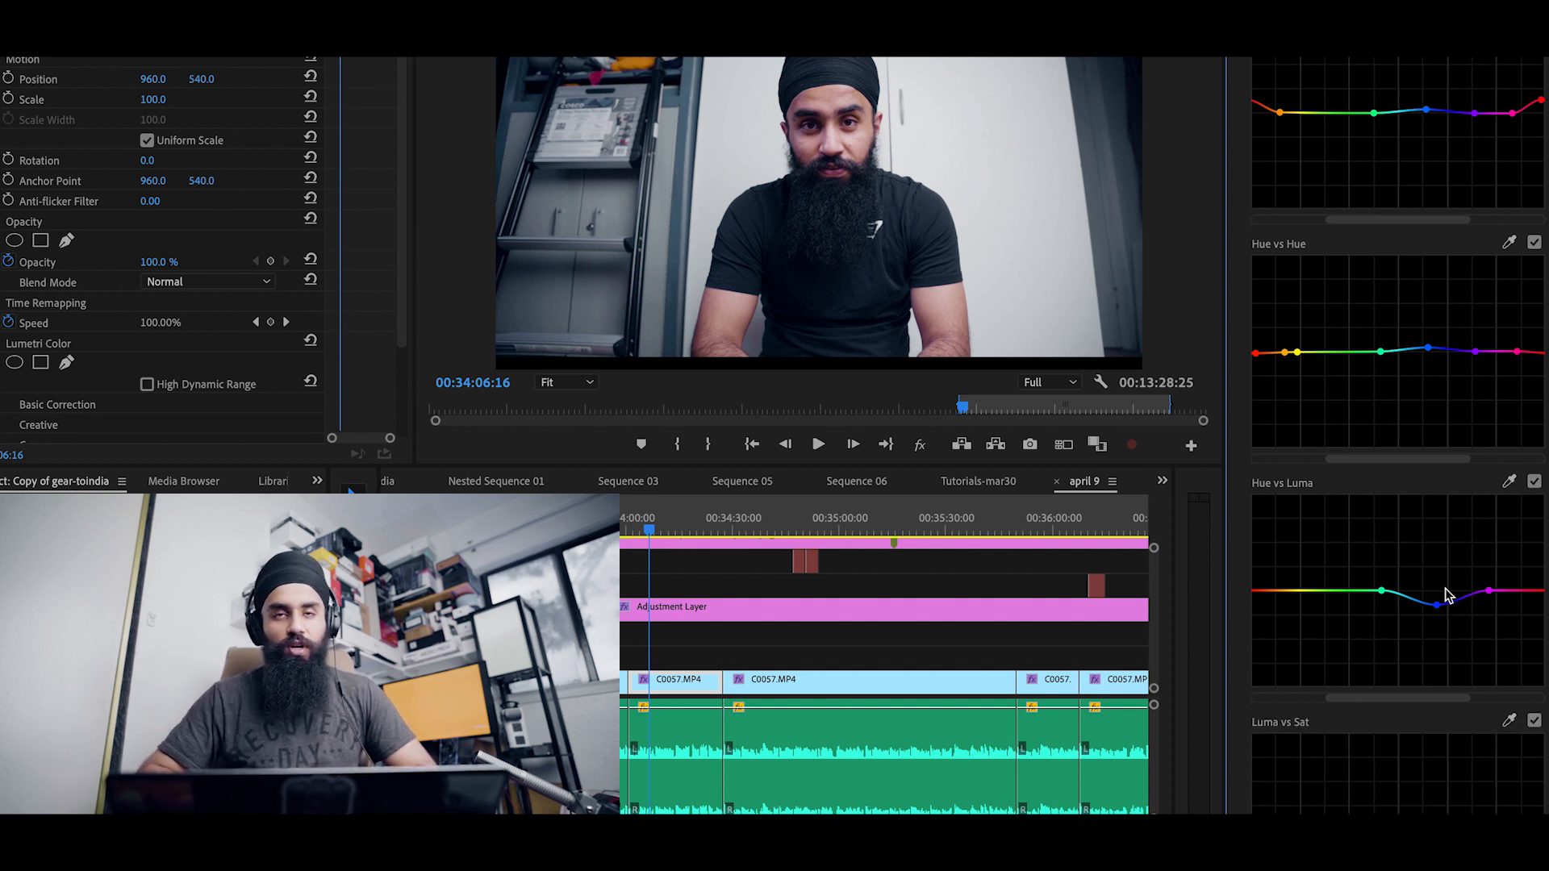
pyautogui.scroll(-5, 1445, 595)
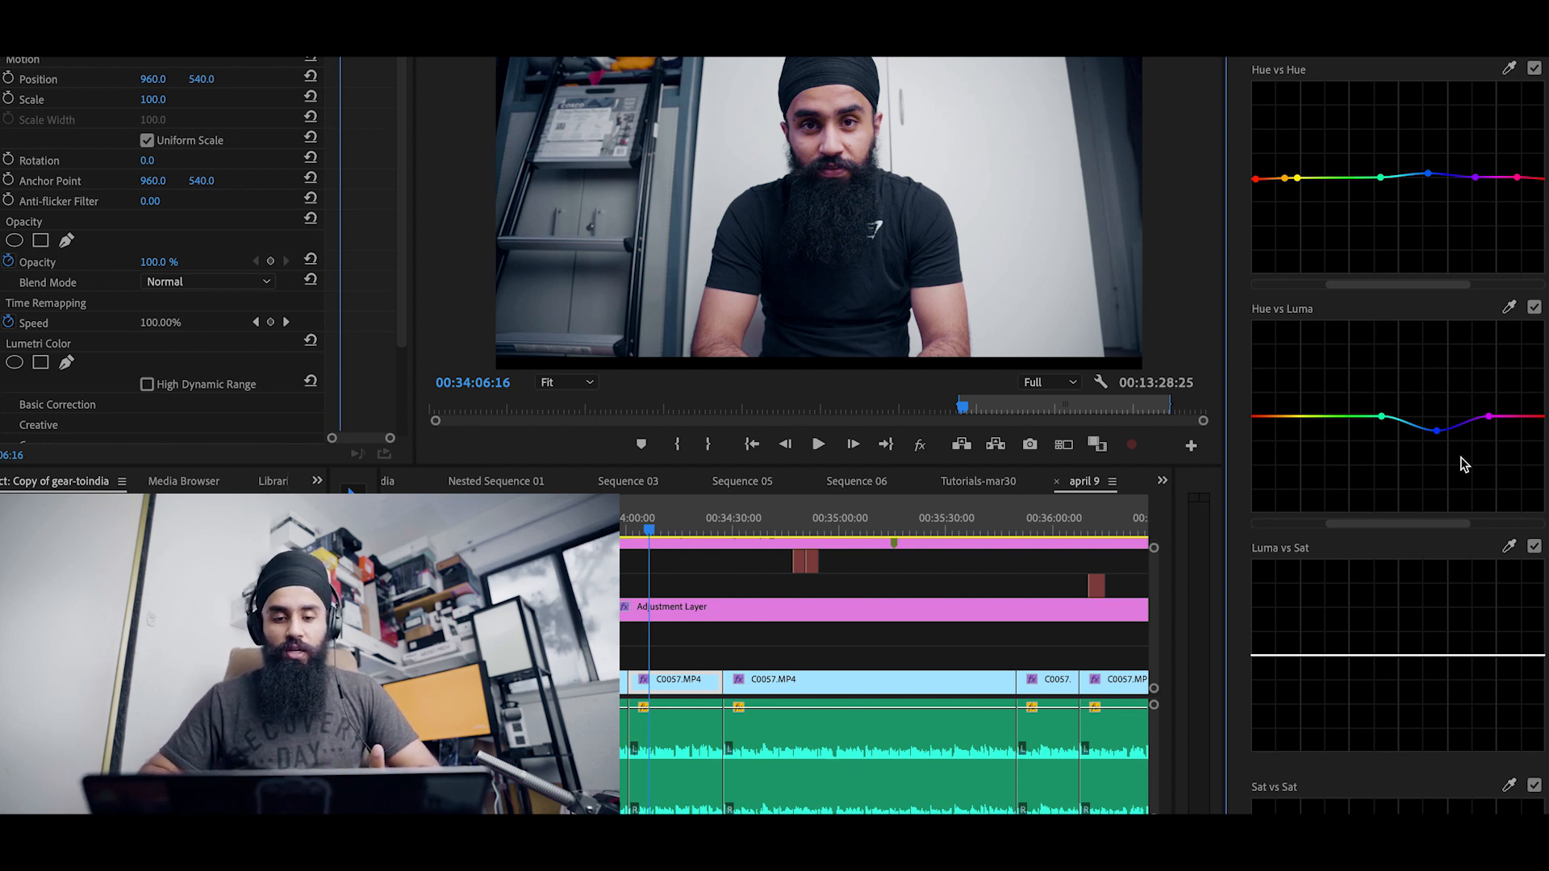
pyautogui.scroll(3, 1397, 532)
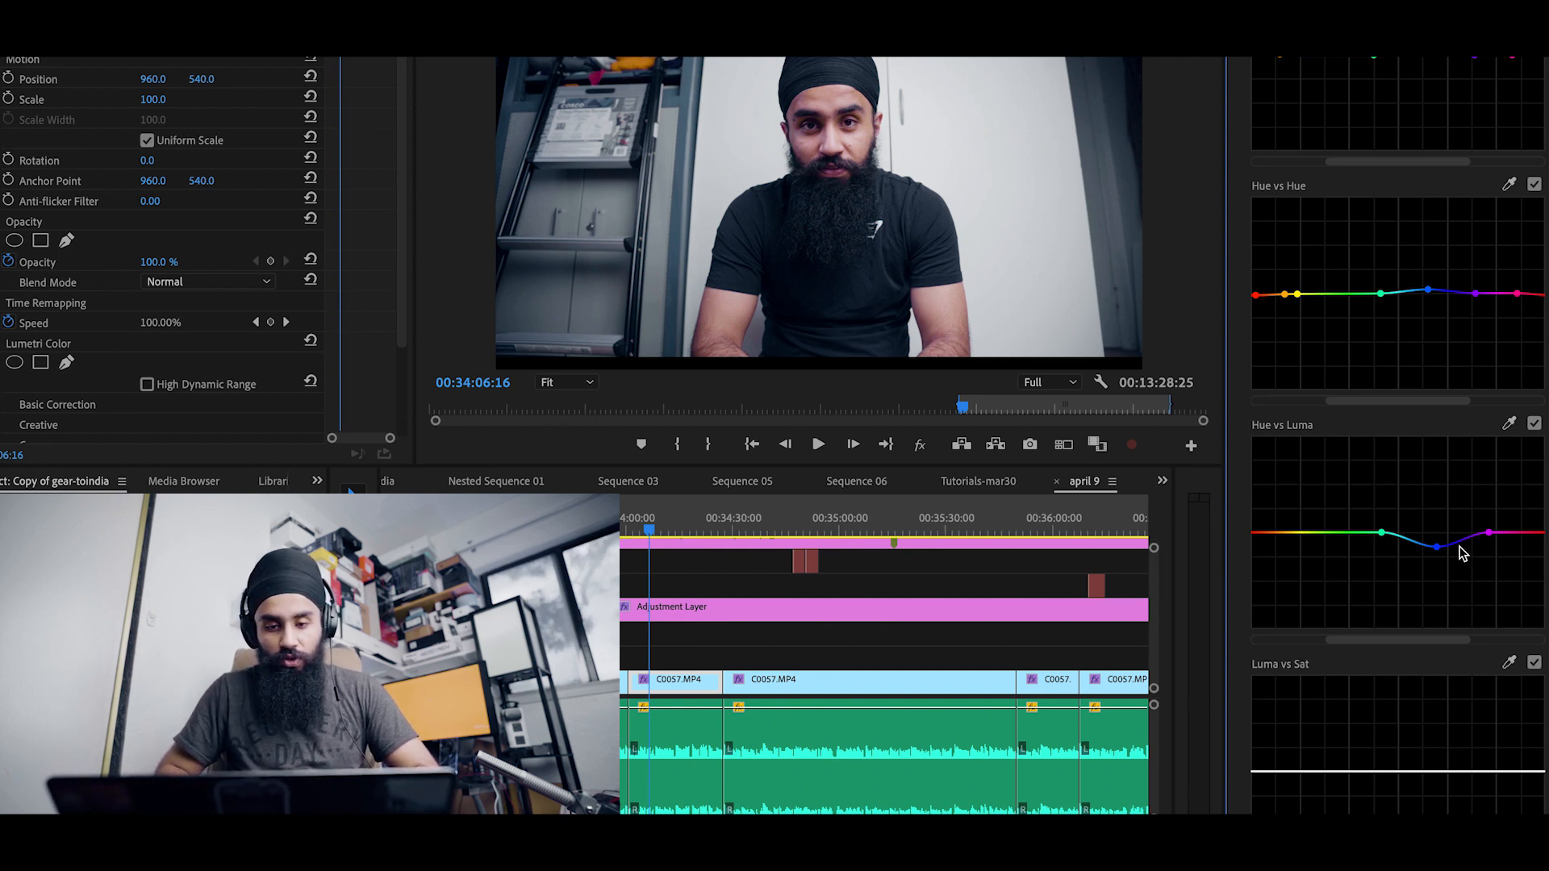
# Step: Pull the blue point of the clip's Hue vs Luma curve far down, then return it to its original position
pyautogui.moveTo(1437, 547); pyautogui.dragTo(1435, 611)
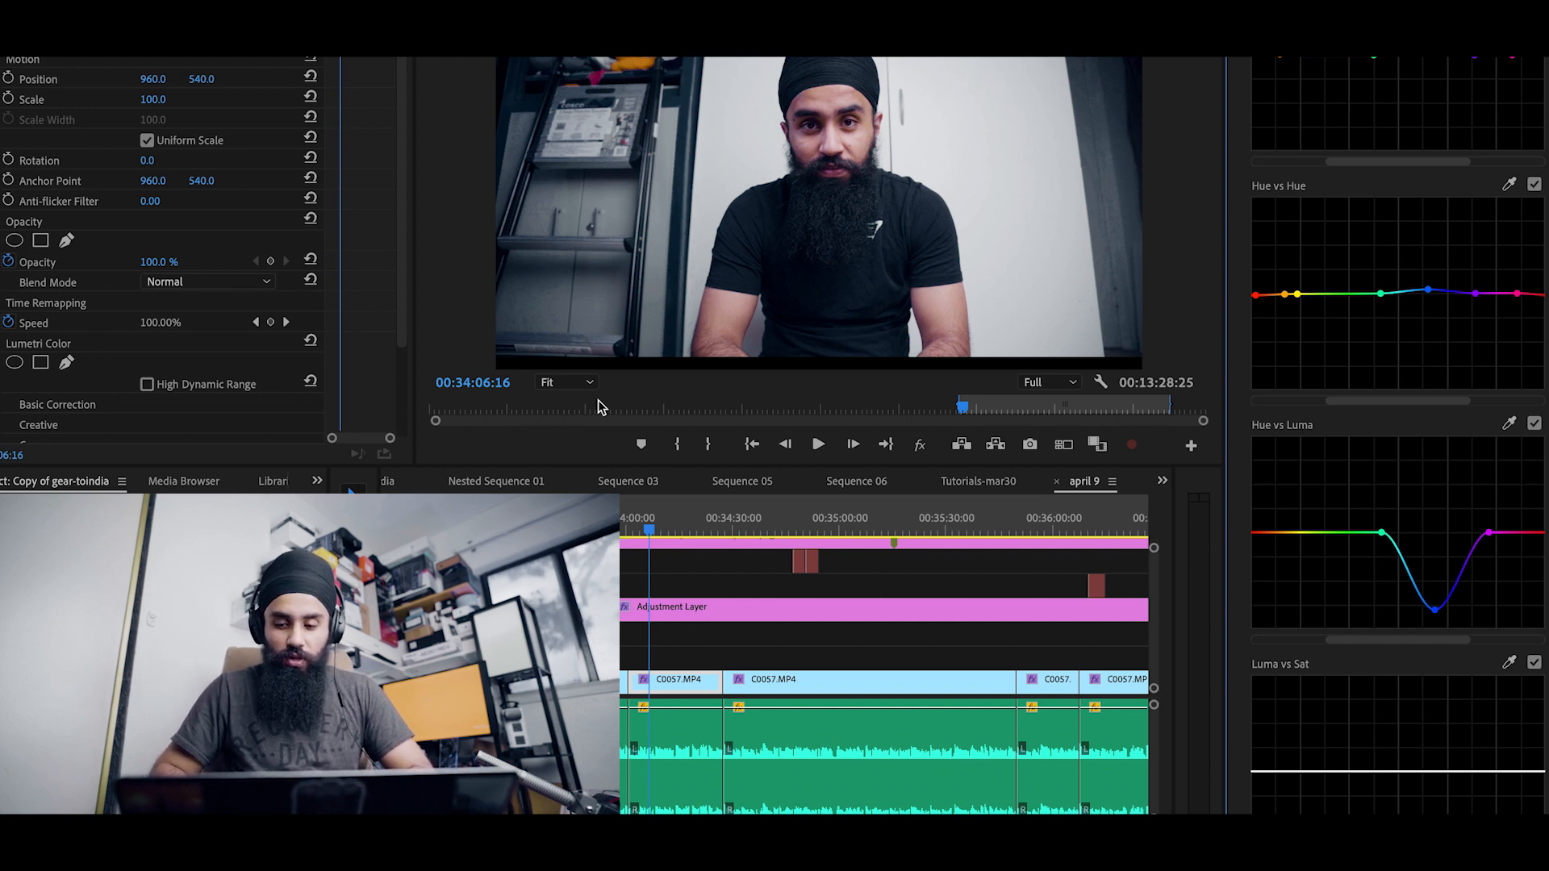
pyautogui.moveTo(1435, 609); pyautogui.dragTo(1437, 547)
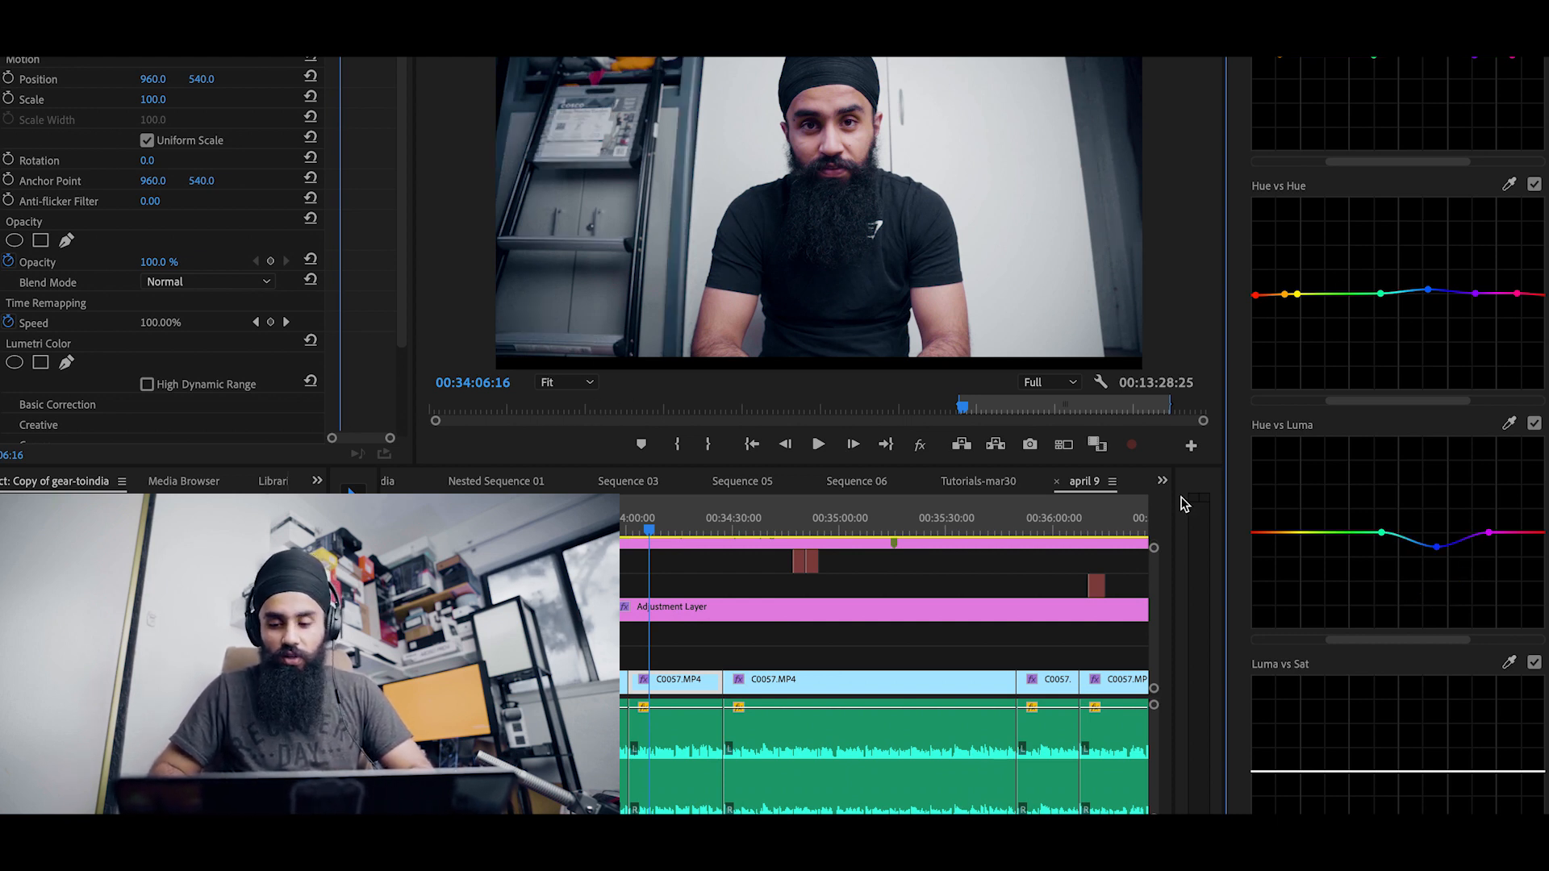
pyautogui.scroll(-5, 1403, 633)
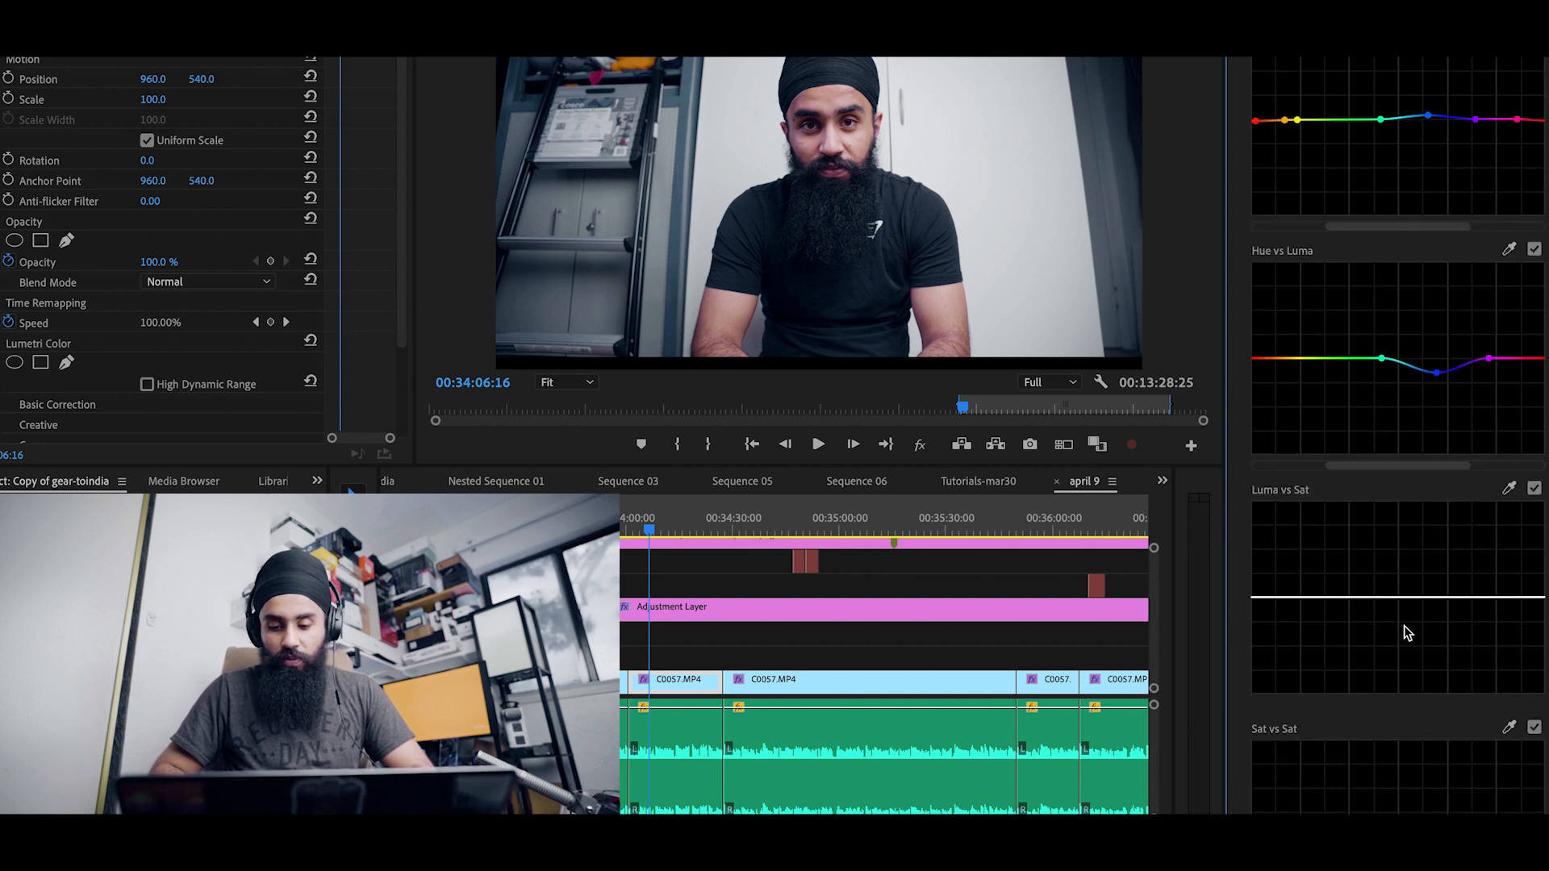
# Step: Review the clip's own Color Wheels & Match, HSL Secondary and Vignette sections
pyautogui.click(1355, 732)
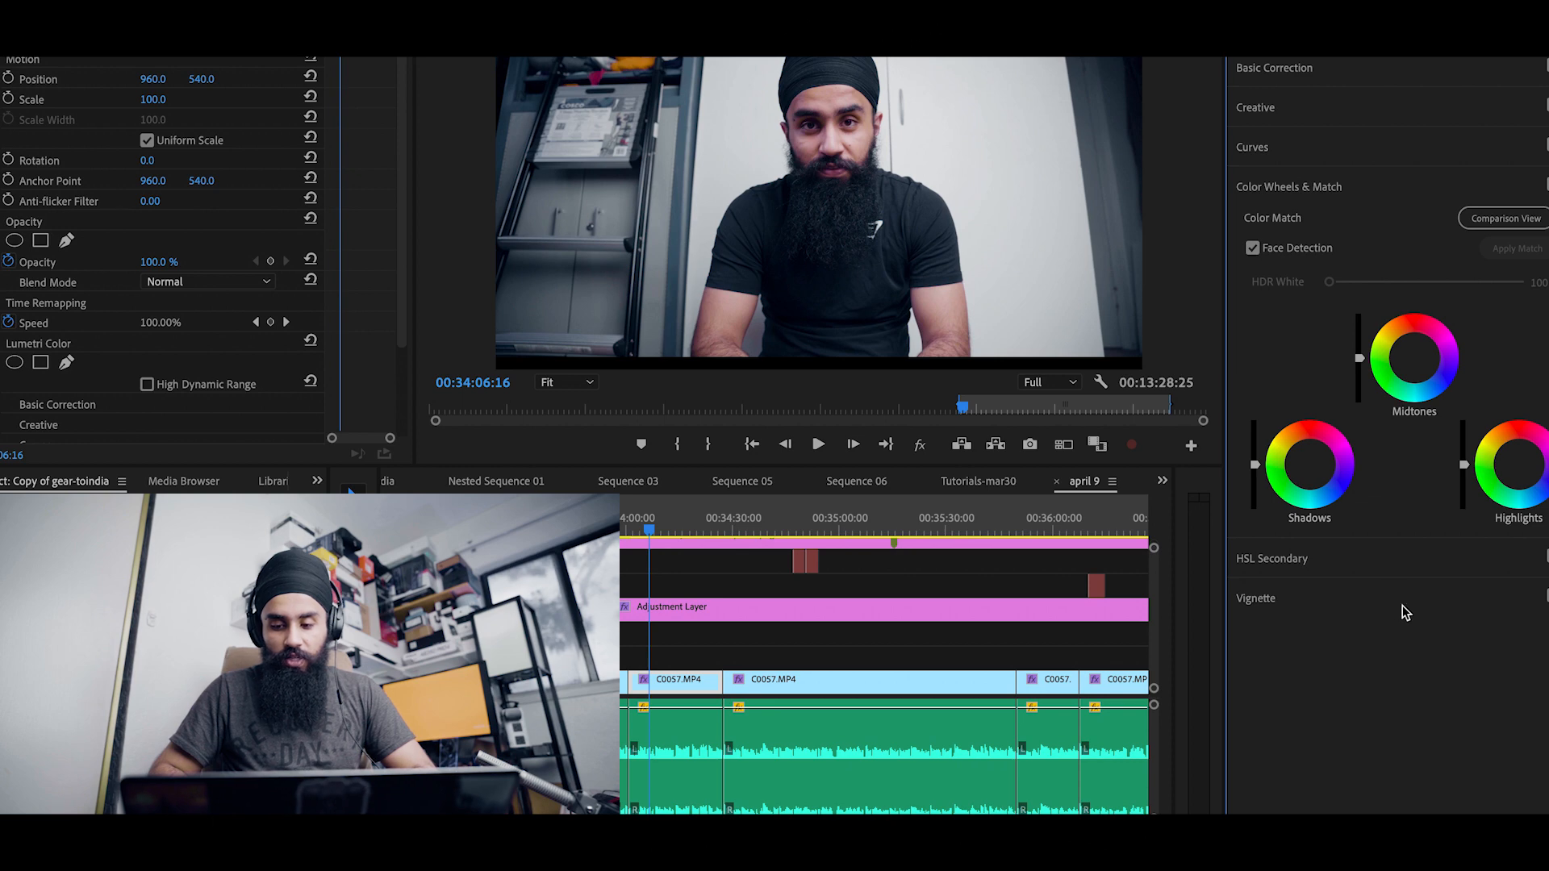
pyautogui.click(1381, 567)
pyautogui.scroll(-3, 1354, 649)
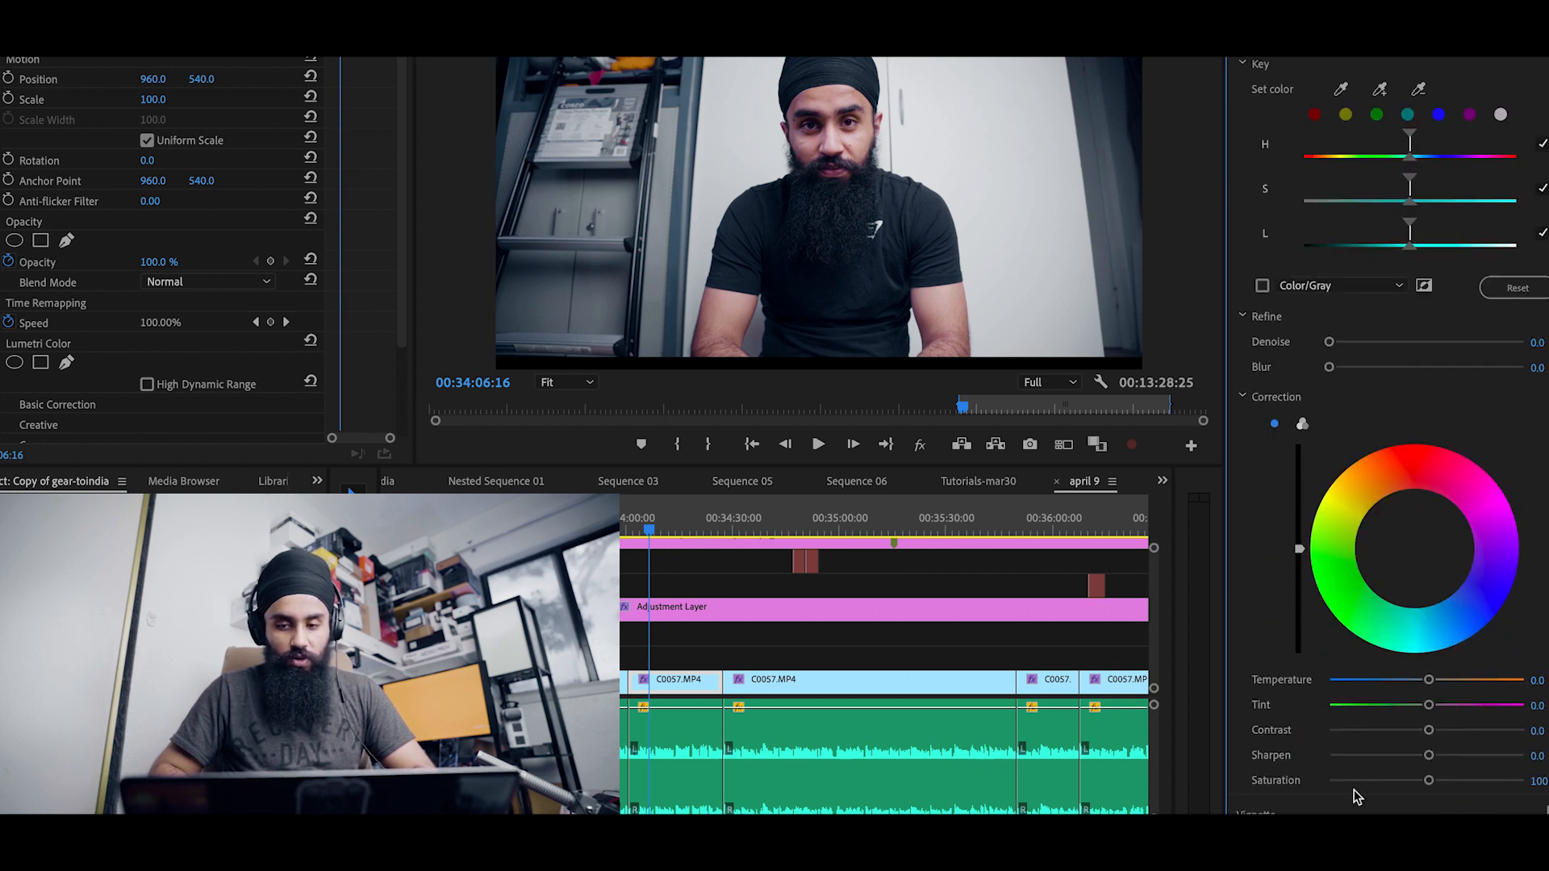
pyautogui.click(1355, 812)
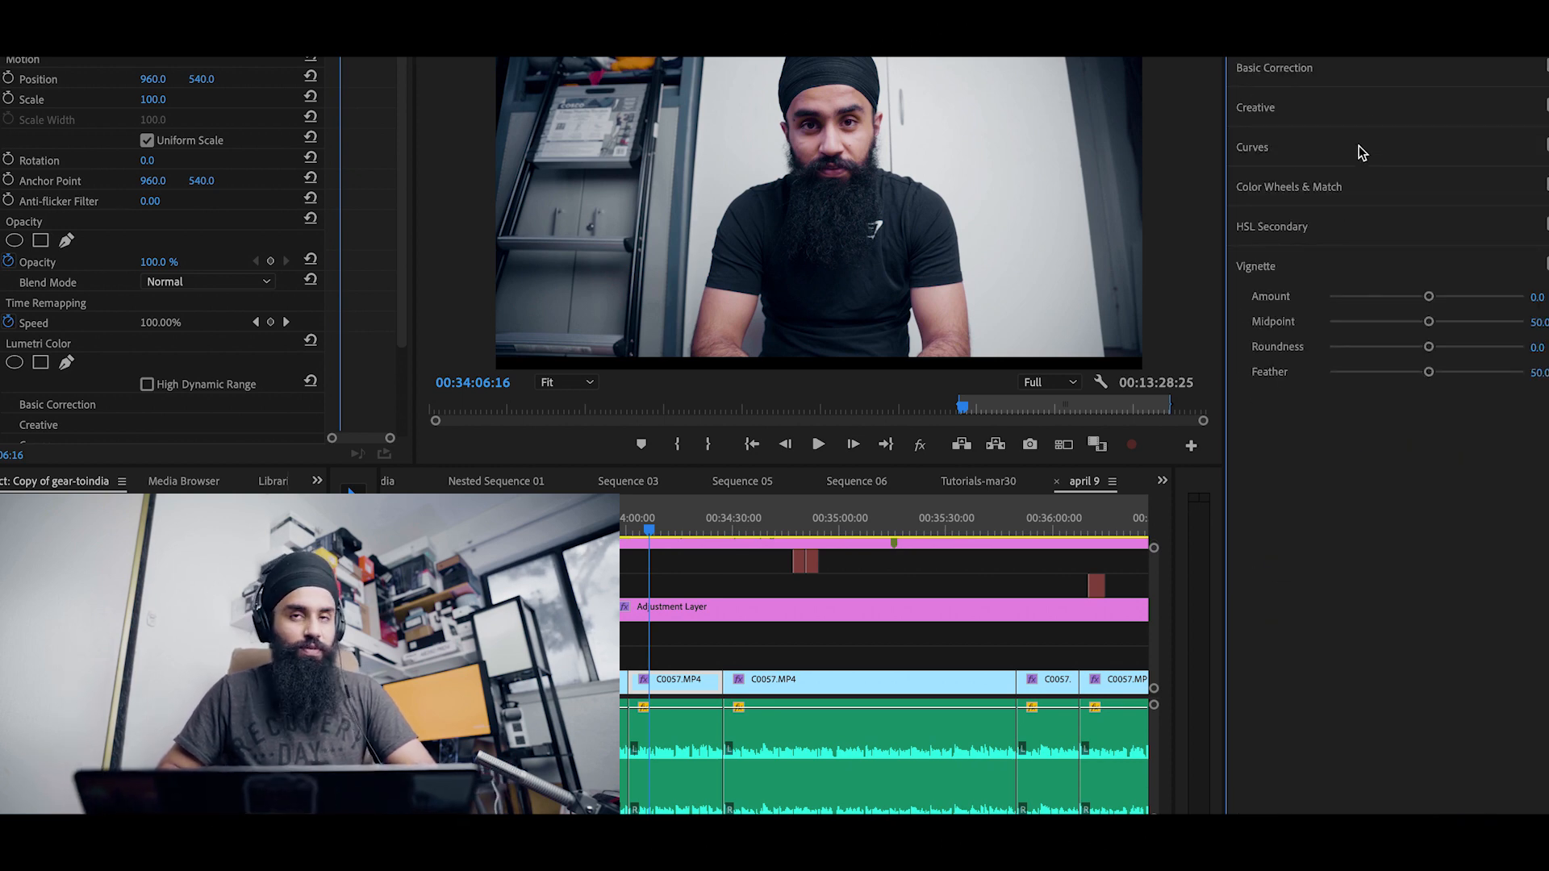
# Step: Try the 30 Days of Night and SD Flat creative looks on the clip
pyautogui.click(1334, 186)
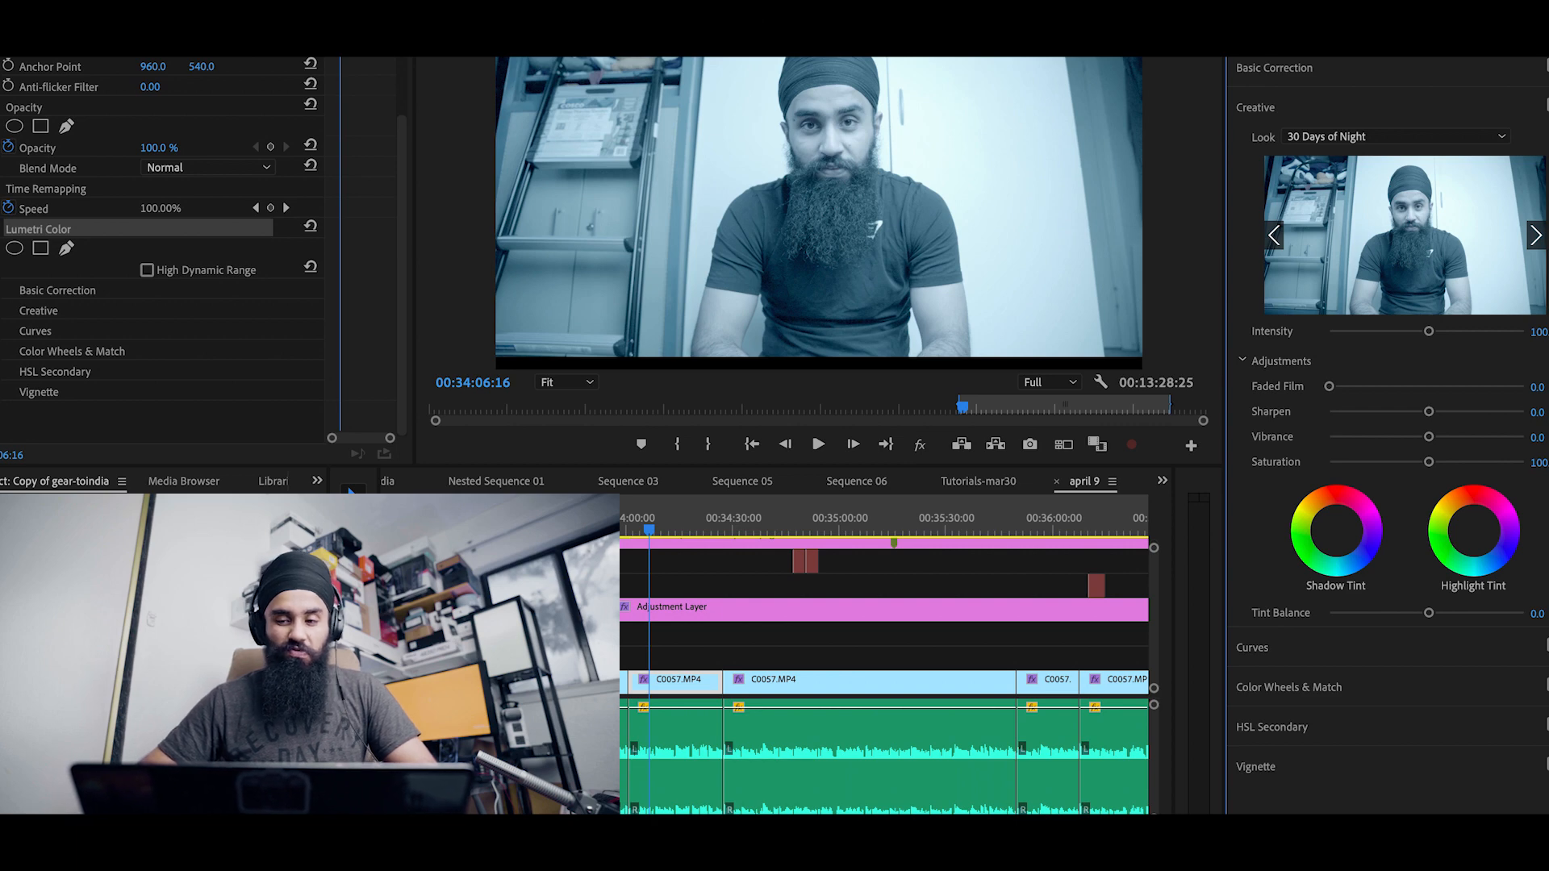
pyautogui.click(1404, 137)
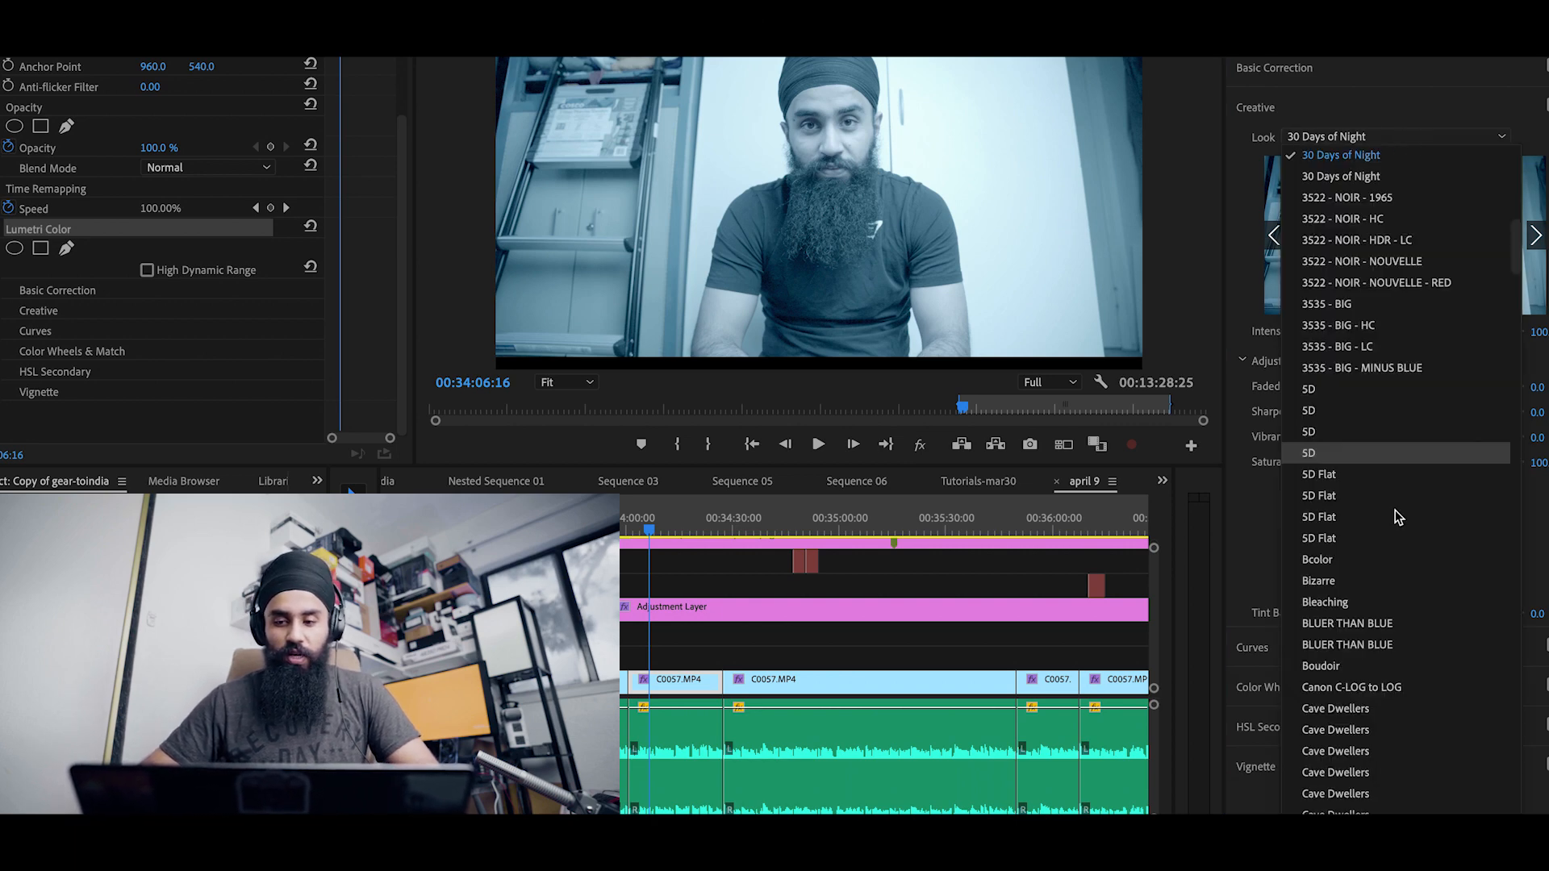
pyautogui.click(1396, 538)
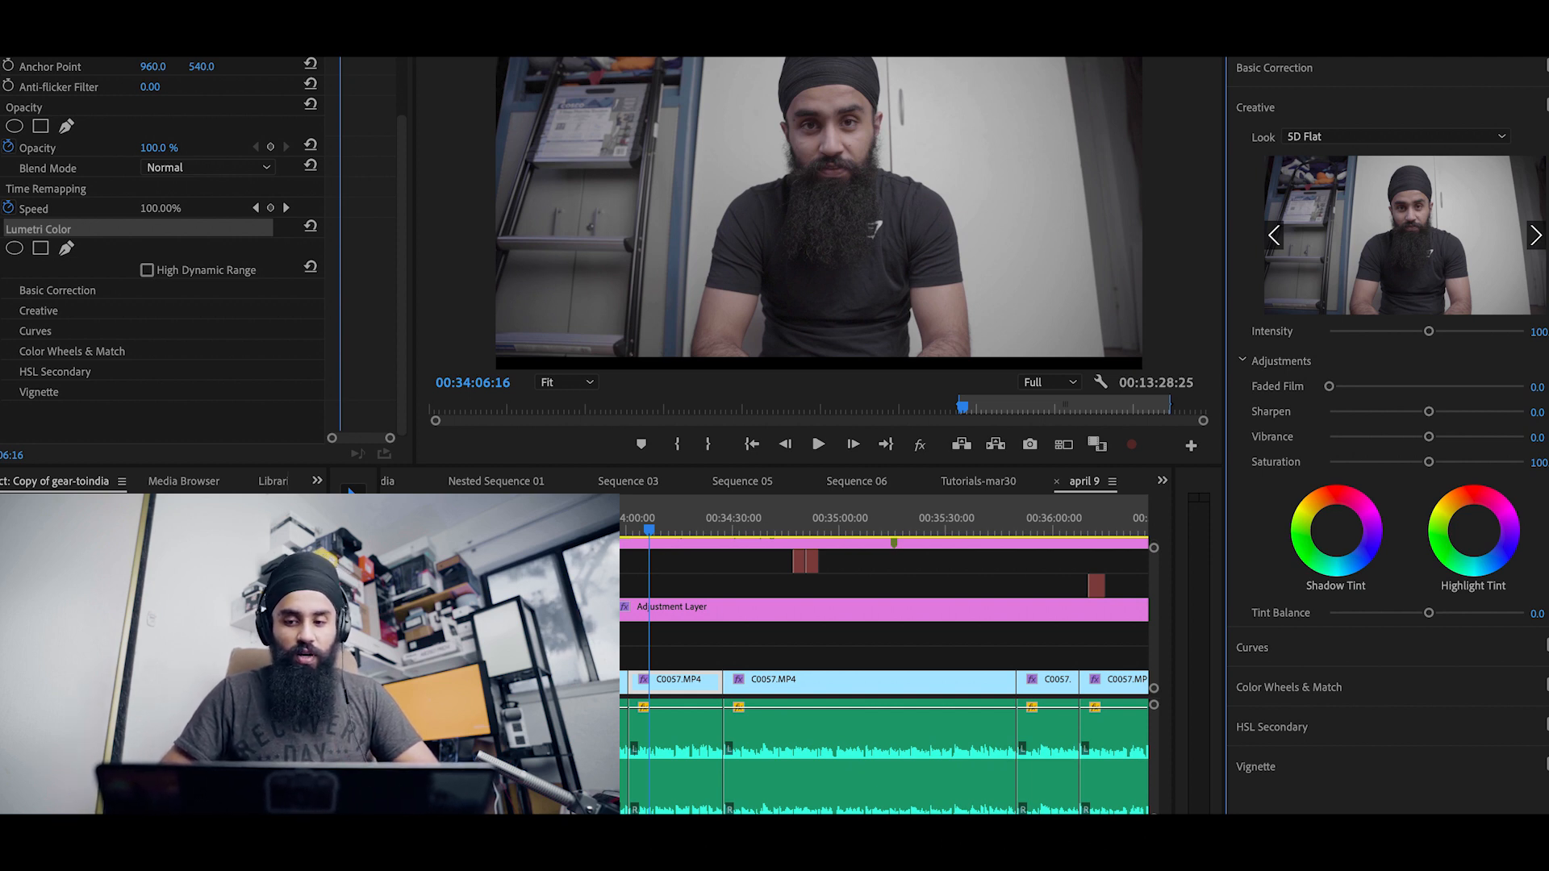
# Step: Check the clip's Basic Correction section, then step to the next creative look in the preview
pyautogui.click(1406, 74)
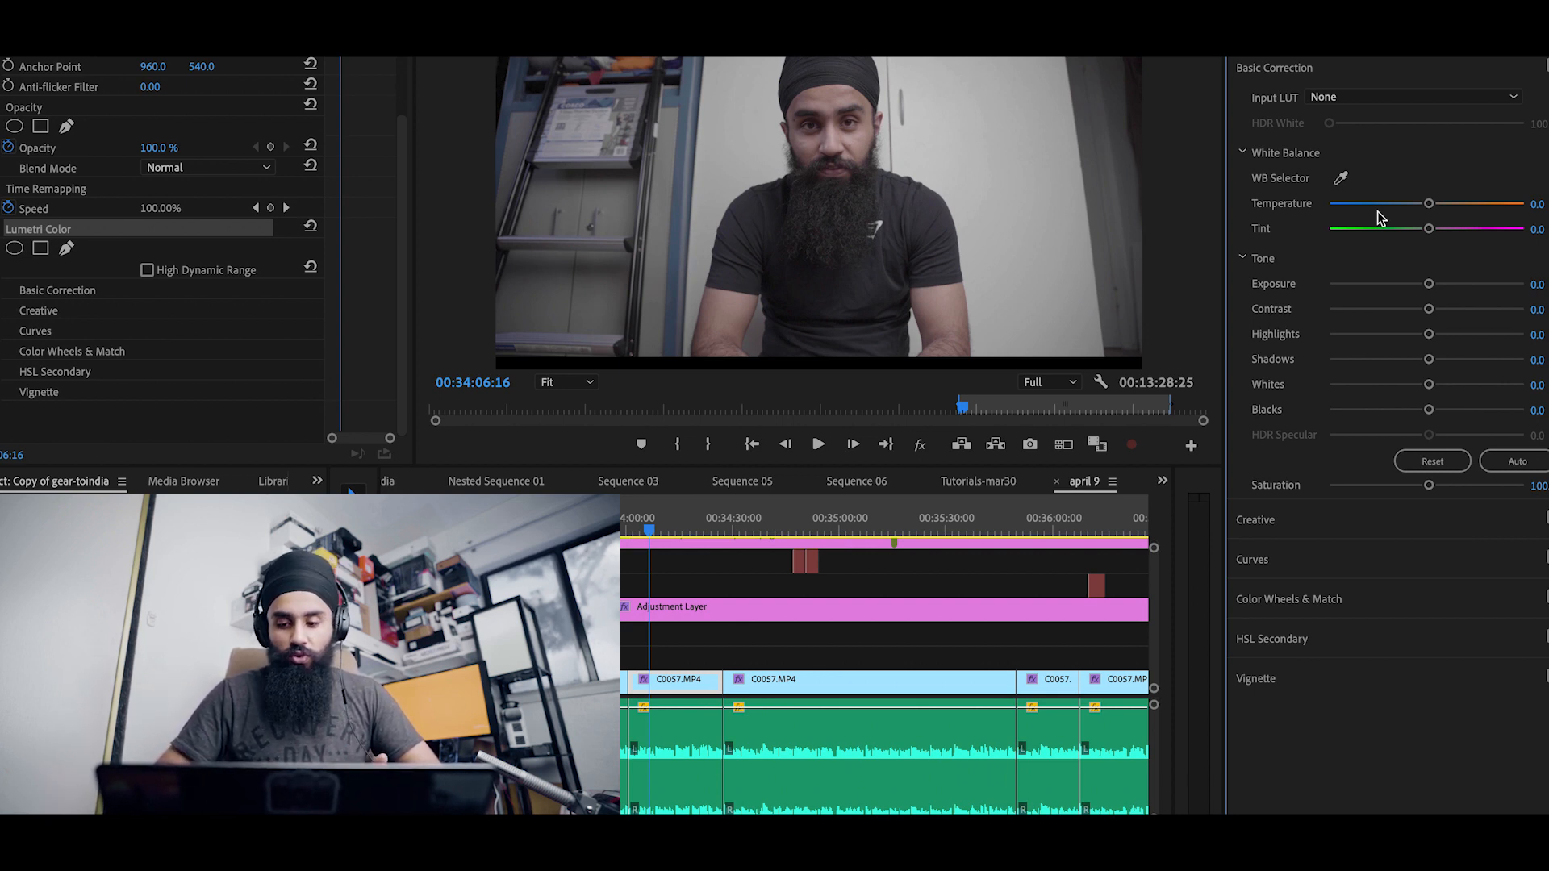
pyautogui.click(1284, 513)
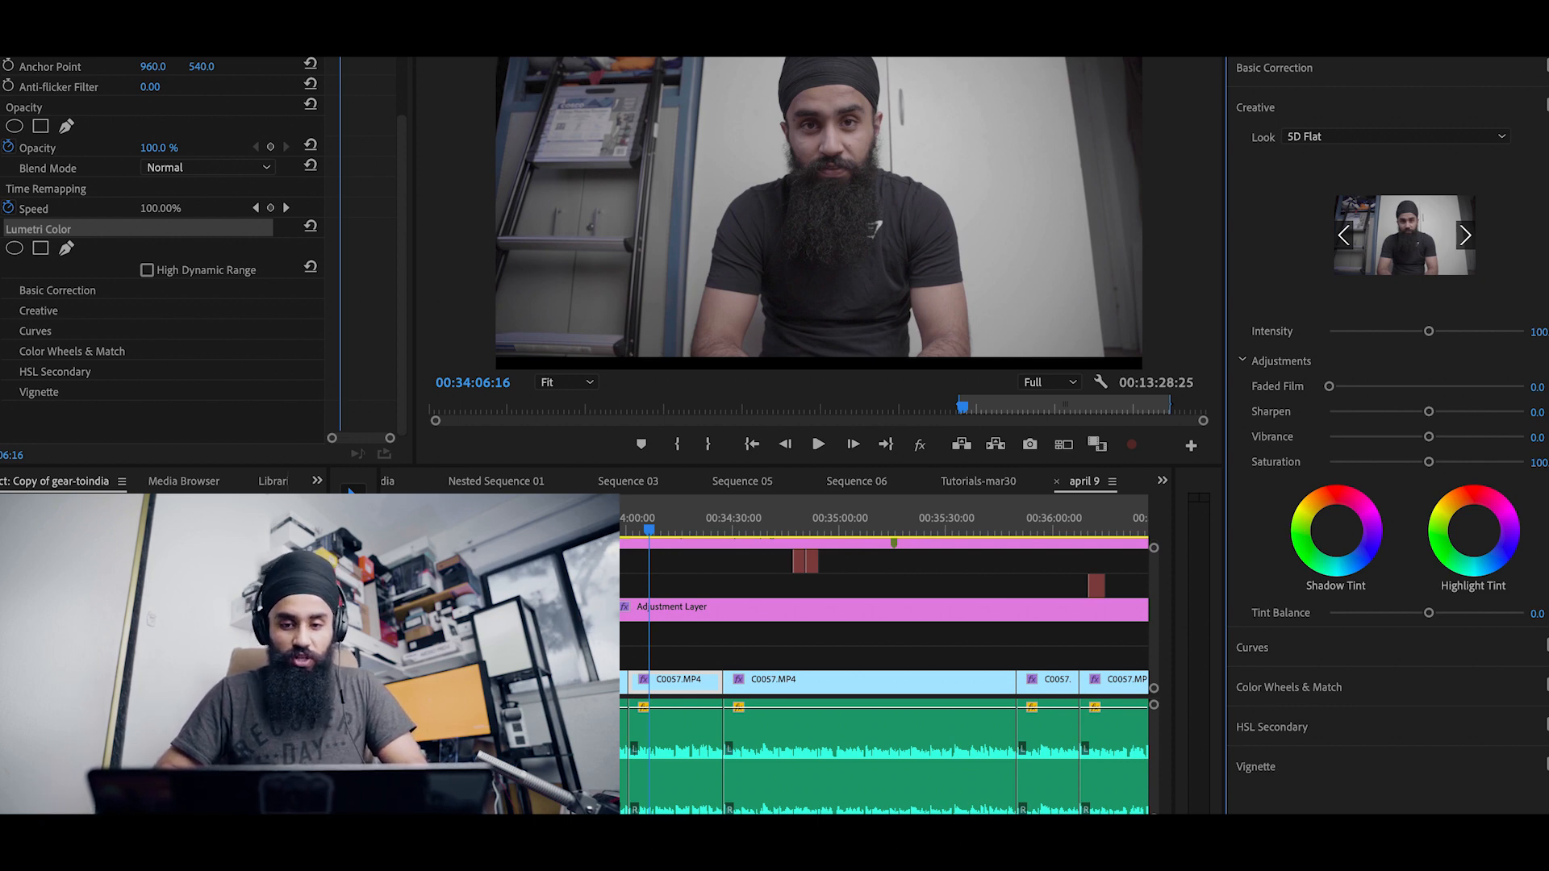
pyautogui.click(1465, 235)
# Step: Undo the creative look changes until no look is applied, then mute all effects globally to compare
pyautogui.hotkey('ctrl', 'z')
pyautogui.hotkey('ctrl', 'z')
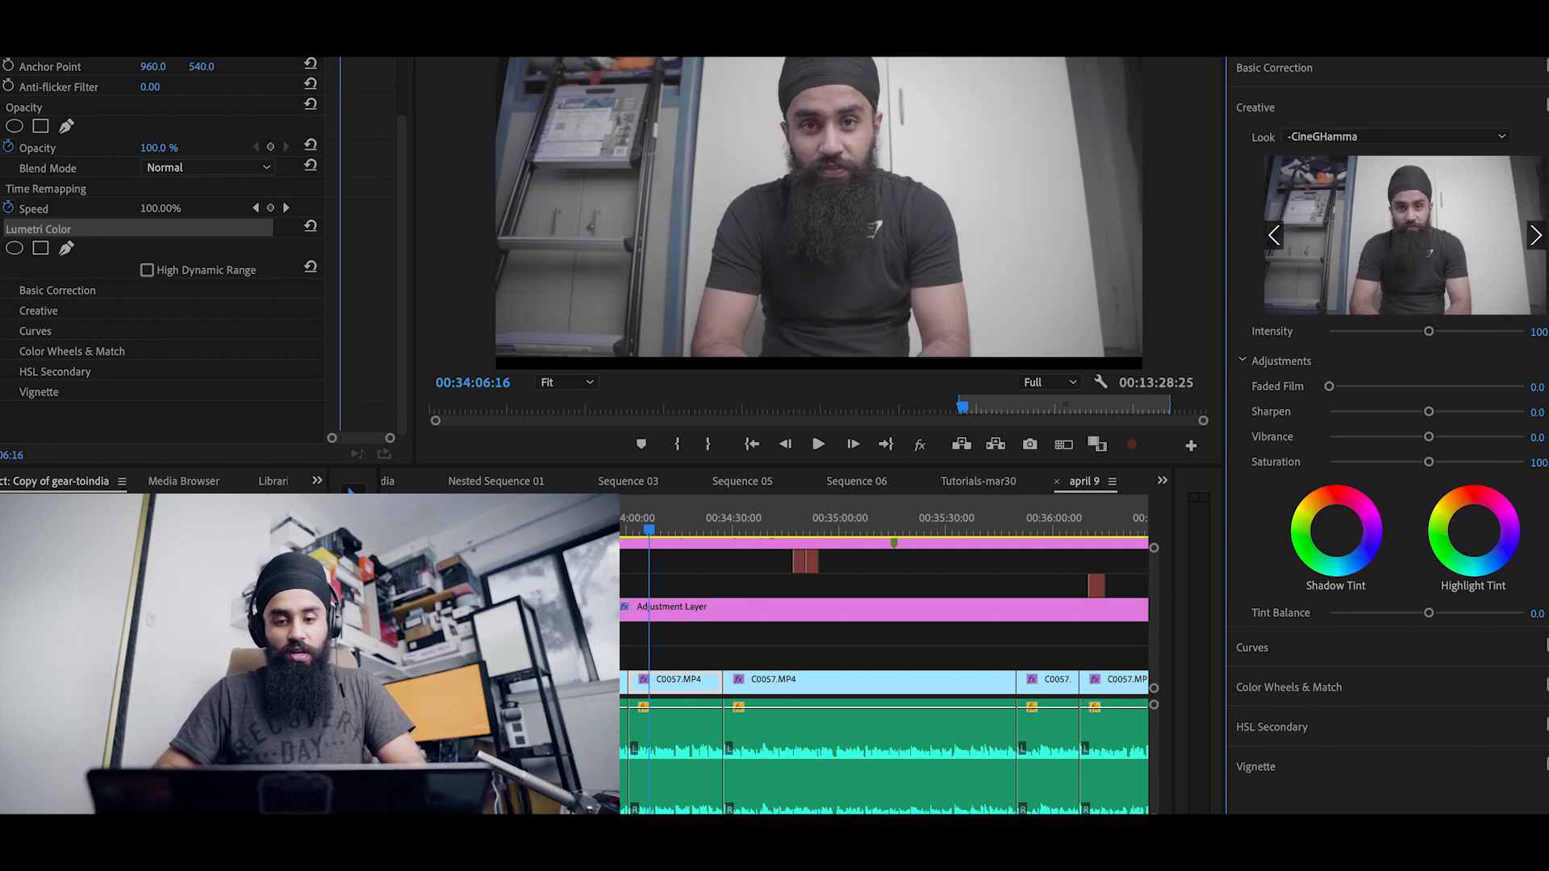
pyautogui.hotkey('ctrl', 'z')
pyautogui.hotkey('ctrl', 'z')
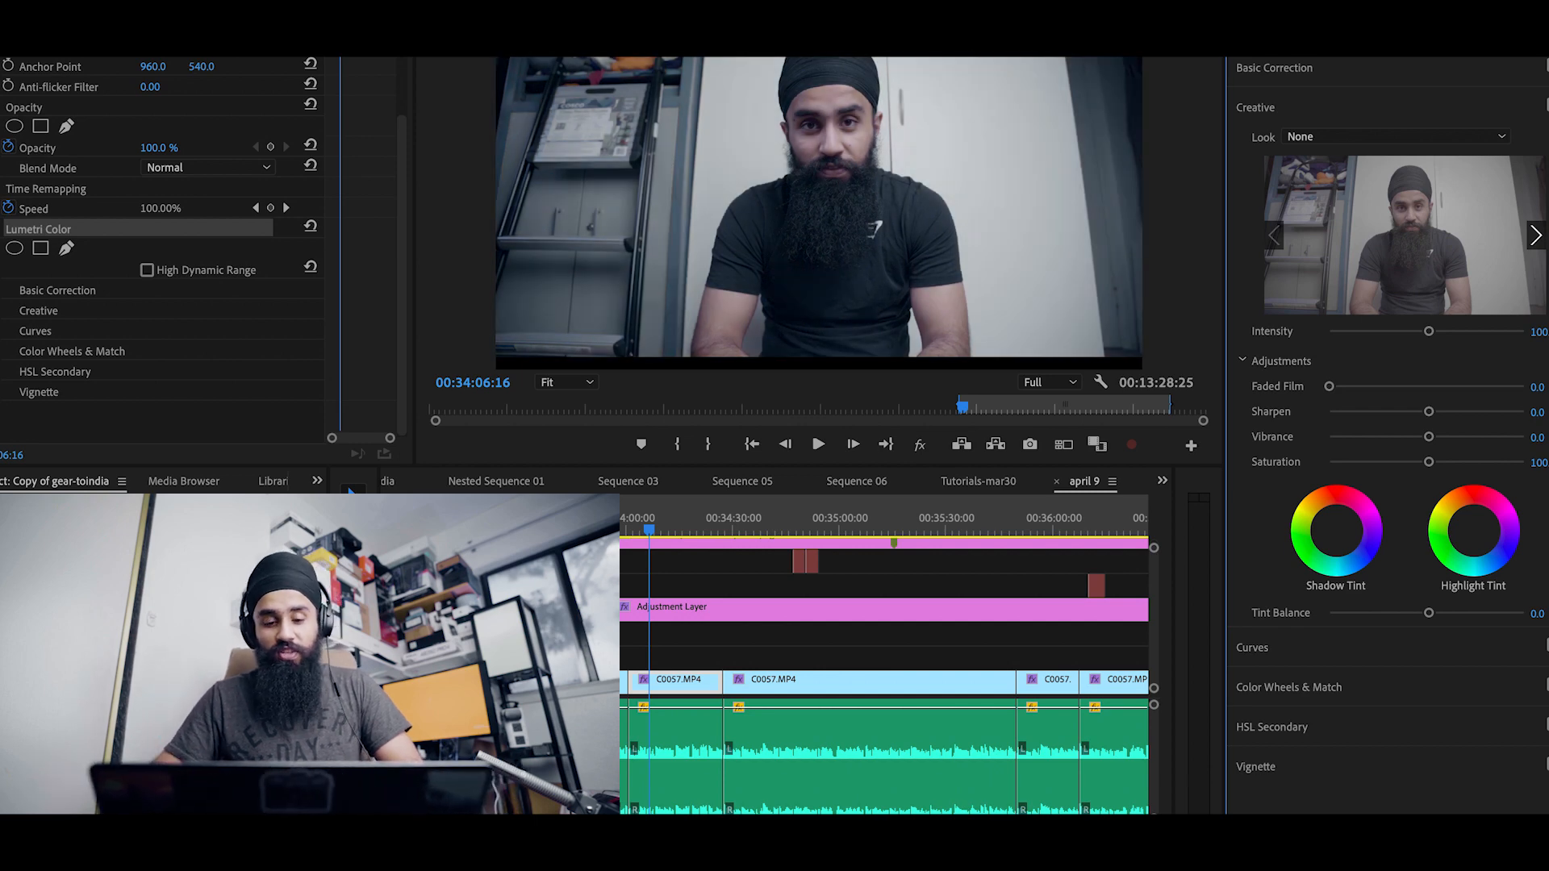
pyautogui.hotkey('ctrl', 'z')
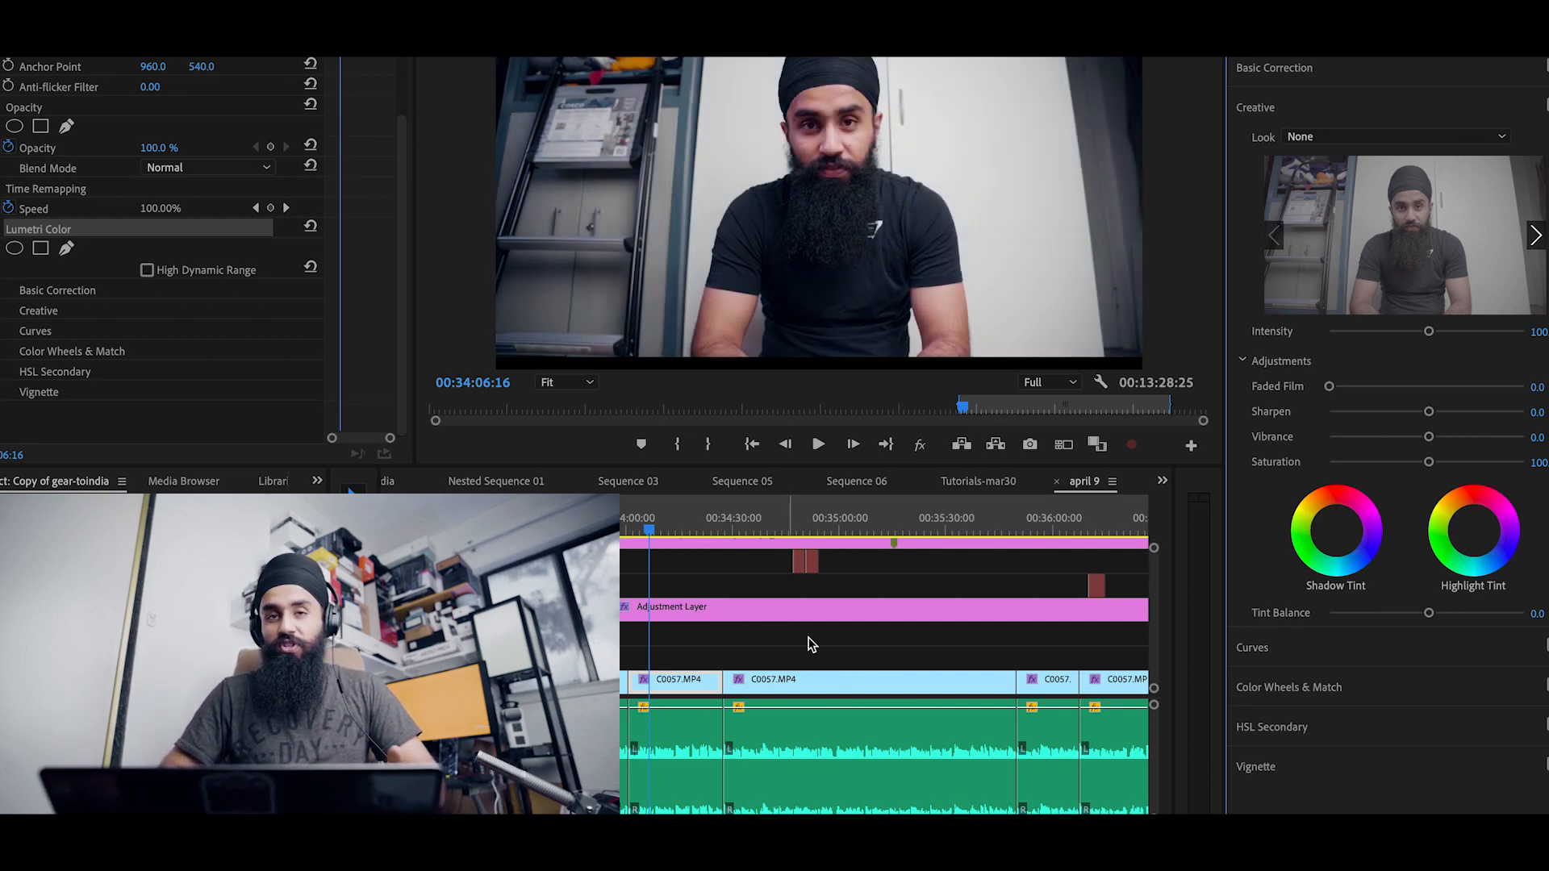
pyautogui.click(919, 446)
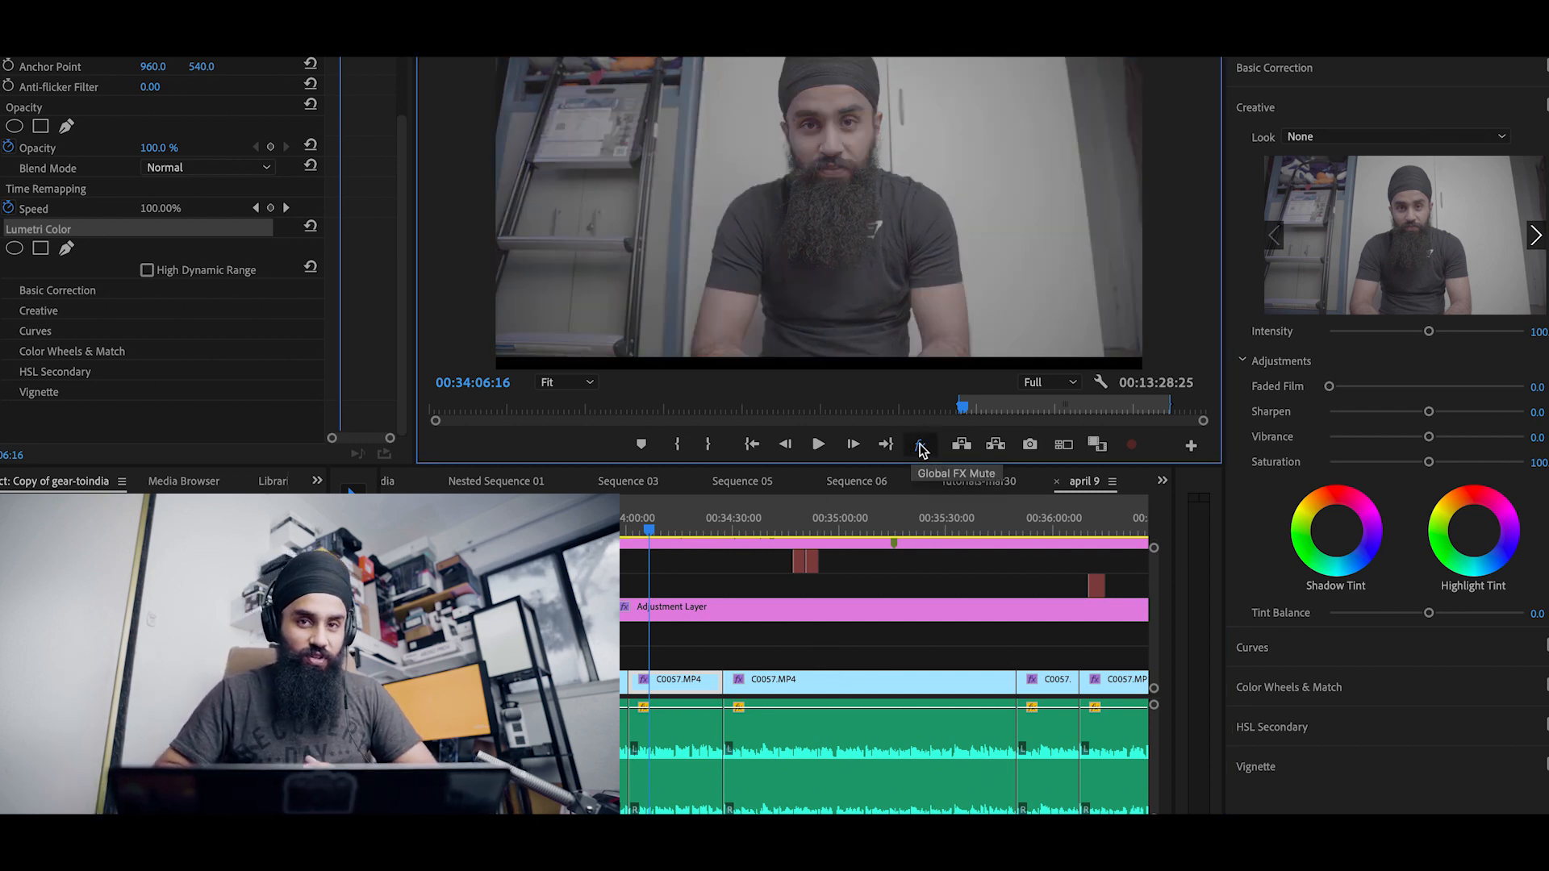